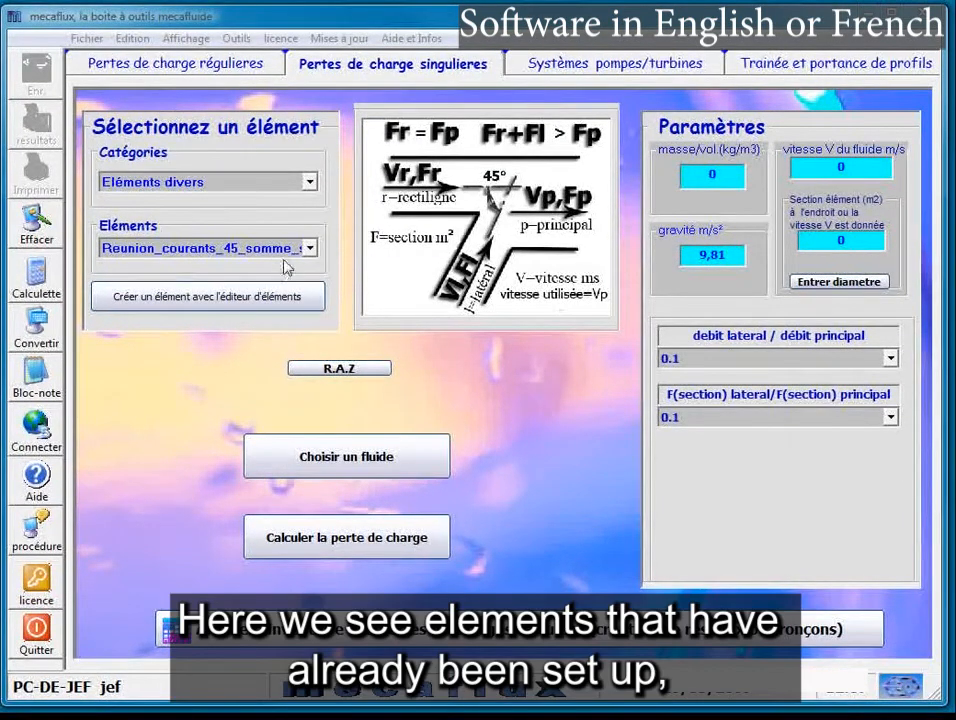
- Browse the elements of the Eléments divers category and select the 45-degree Reunion_courants_45 junction with the superior sum
left_click(310, 248)
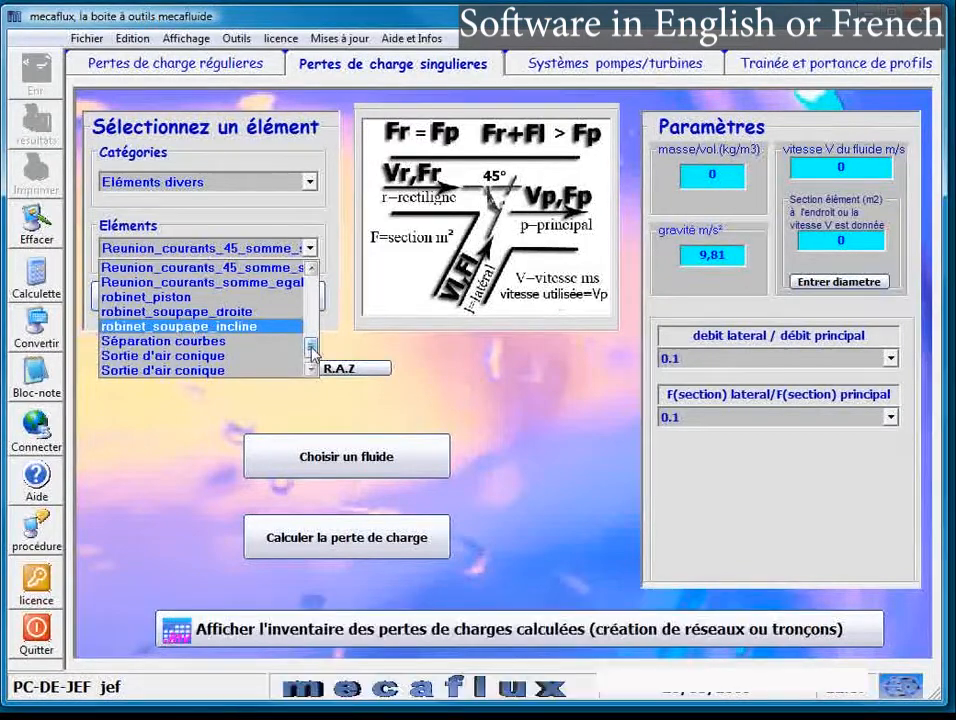
mouse_move(311, 347)
left_mouse_down()
mouse_move(314, 316)
mouse_move(315, 349)
left_mouse_up()
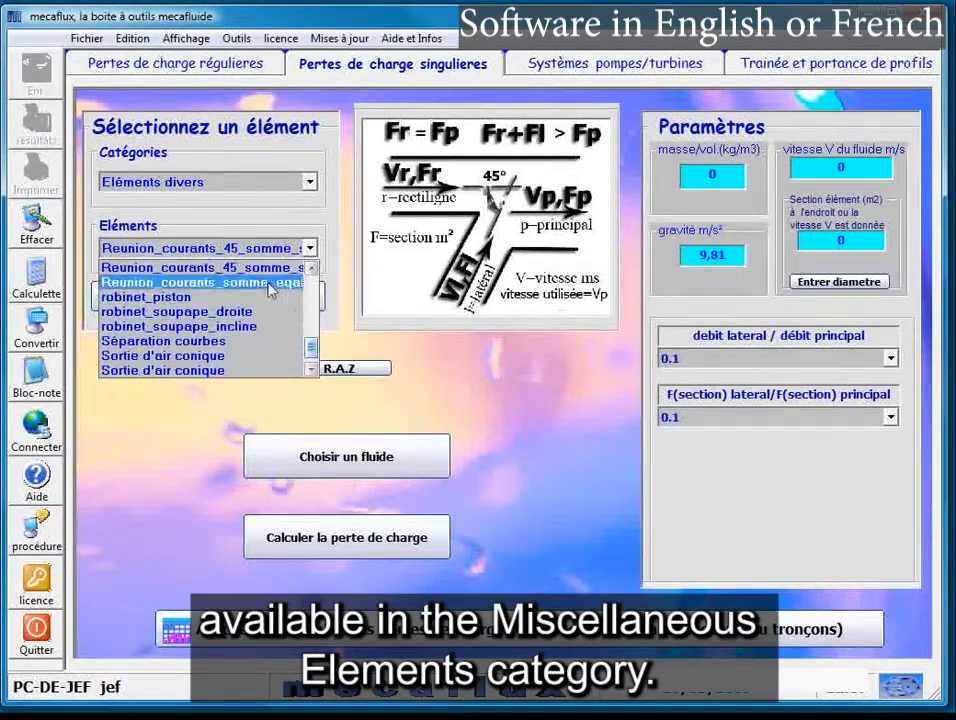
left_click(268, 266)
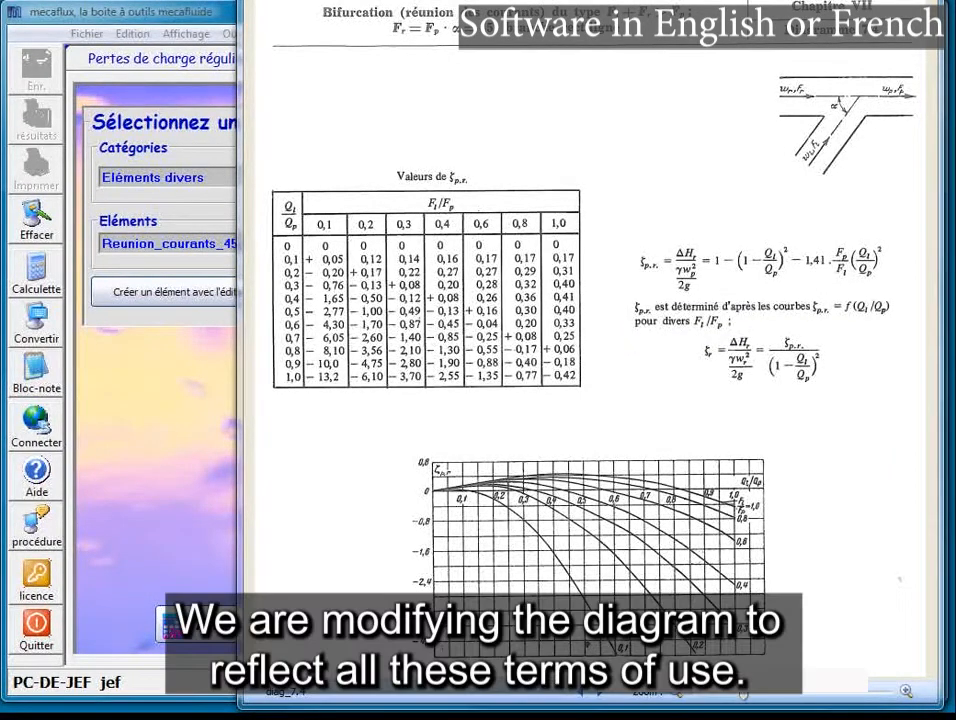
- Consult the bifurcation coefficient table and the junction diagram, and move both image windows clear of the element selection
left_click_drag(955, 52, 785, 27)
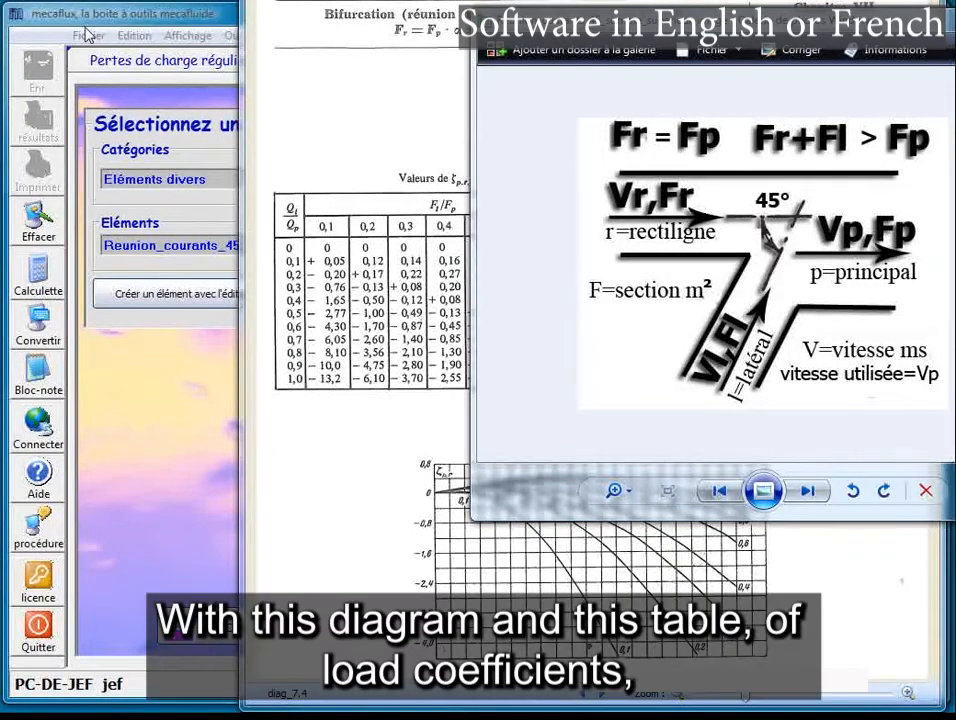
left_click_drag(583, 25, 795, 41)
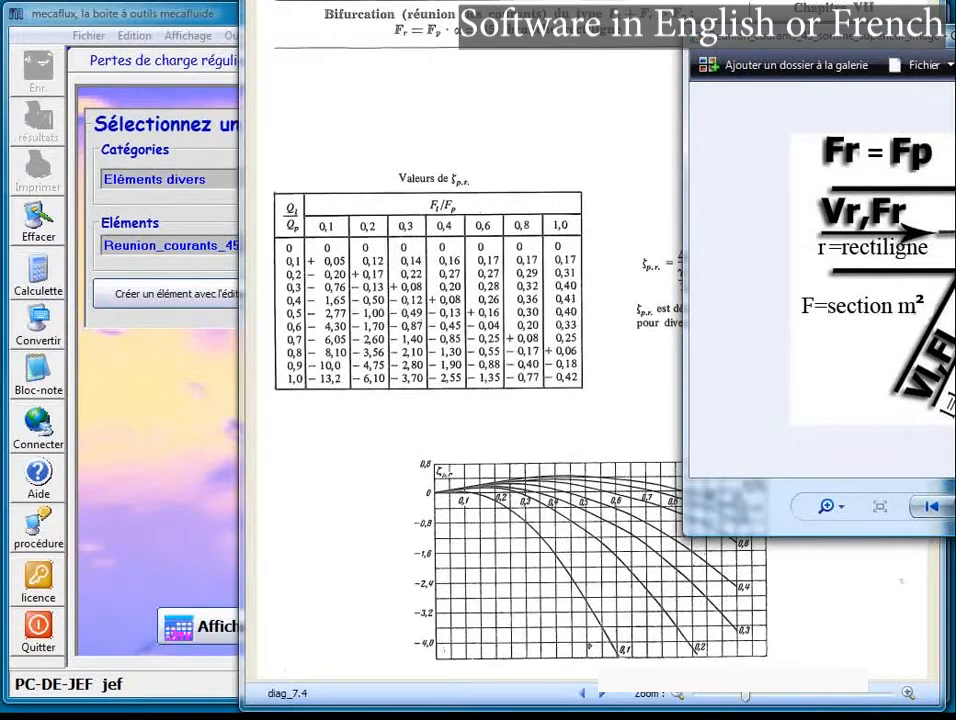
left_click_drag(500, 5, 842, 13)
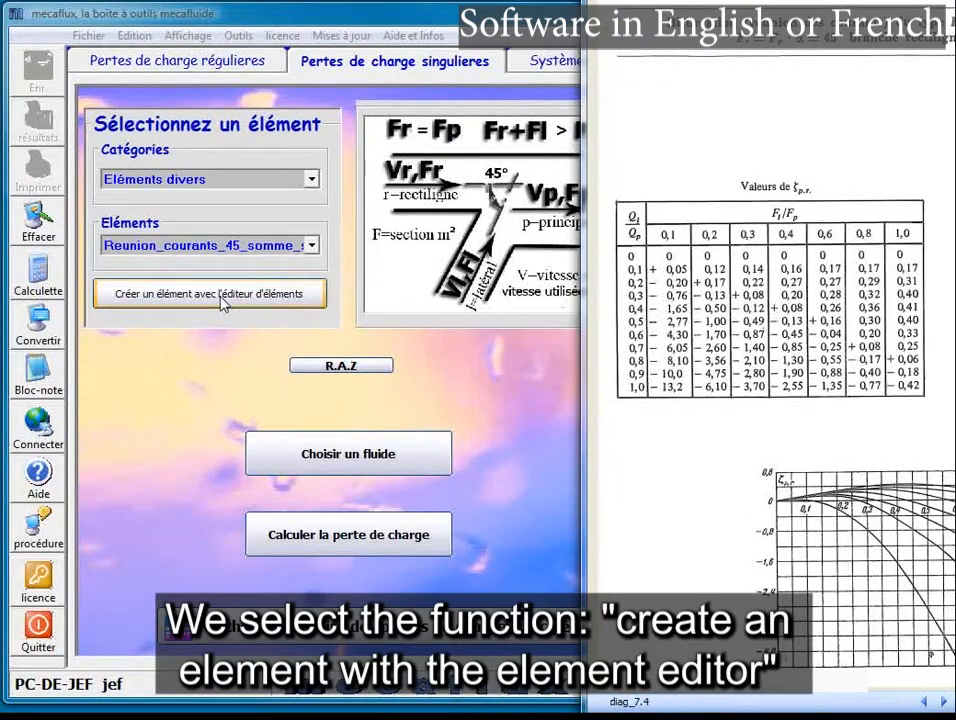
- Start a new element in the element editor, name it Reunion_courants_45_somme_superieur, and proceed to its parameters
left_click(223, 303)
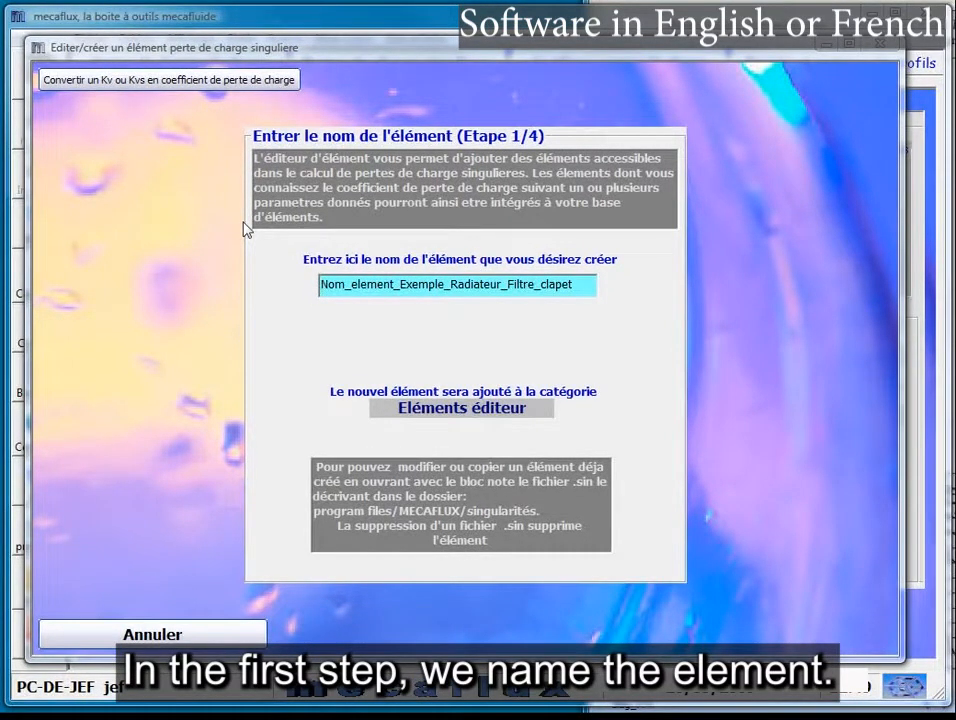
left_click_drag(587, 286, 299, 282)
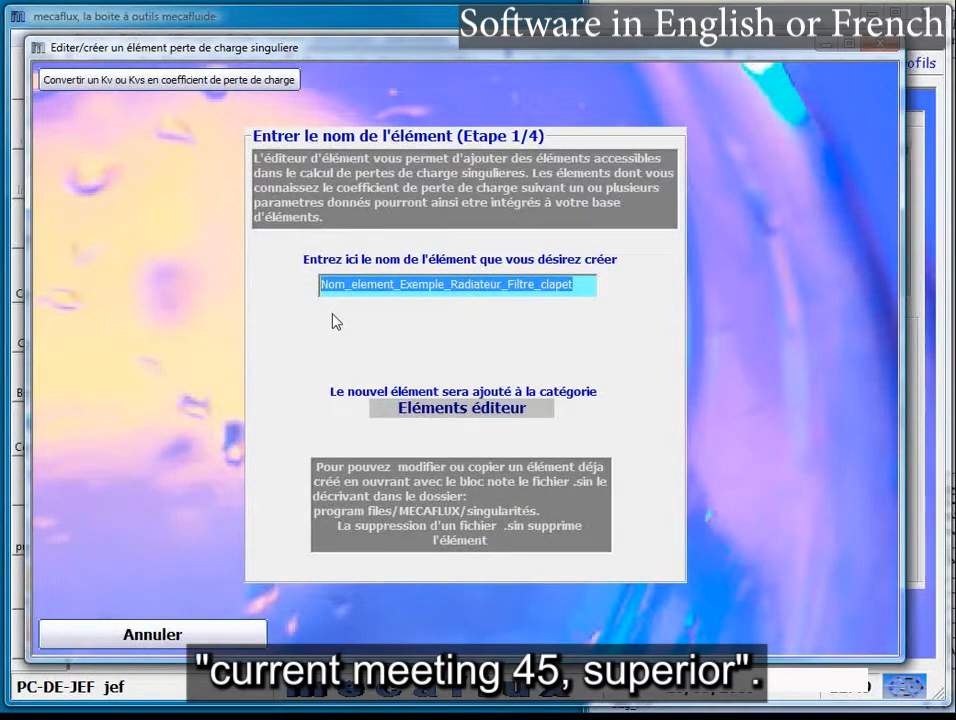
type("Reunion_courants_45_somme_superieur")
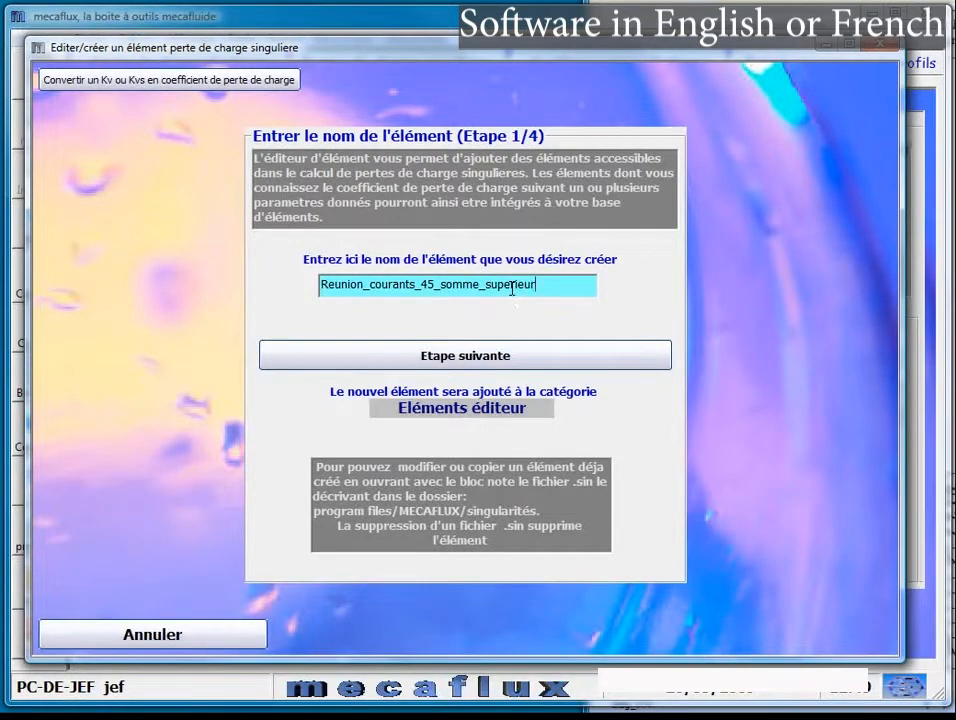
left_click(463, 356)
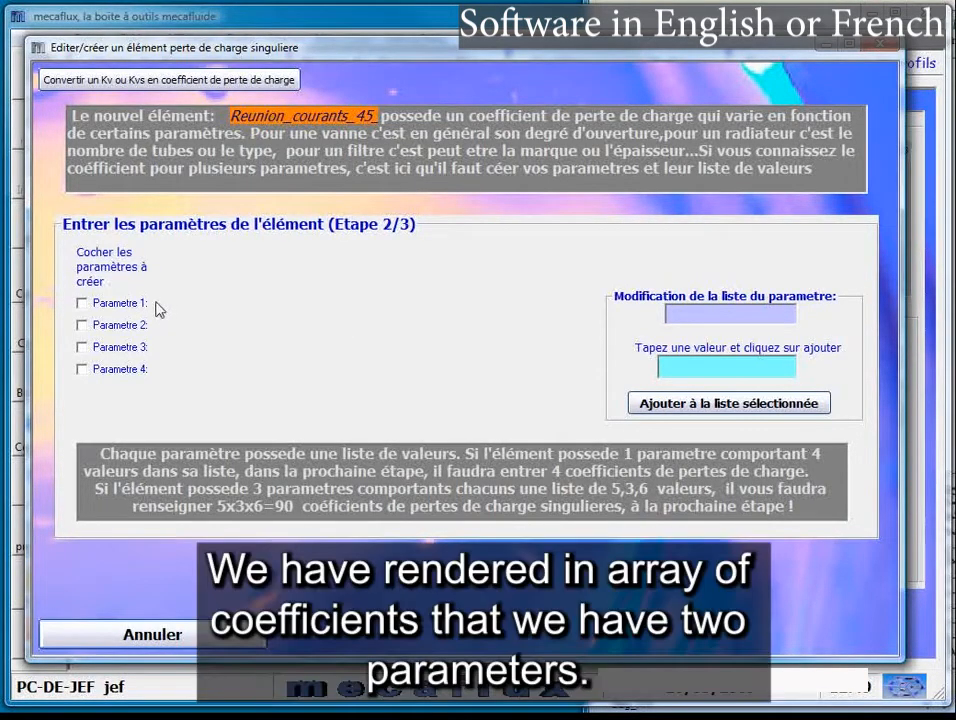
- Enable two parameters, naming the first "debit lateral/débit pricipal" and the second as the lateral-to-main section ratio, following the table headings
left_click(83, 303)
left_click(83, 325)
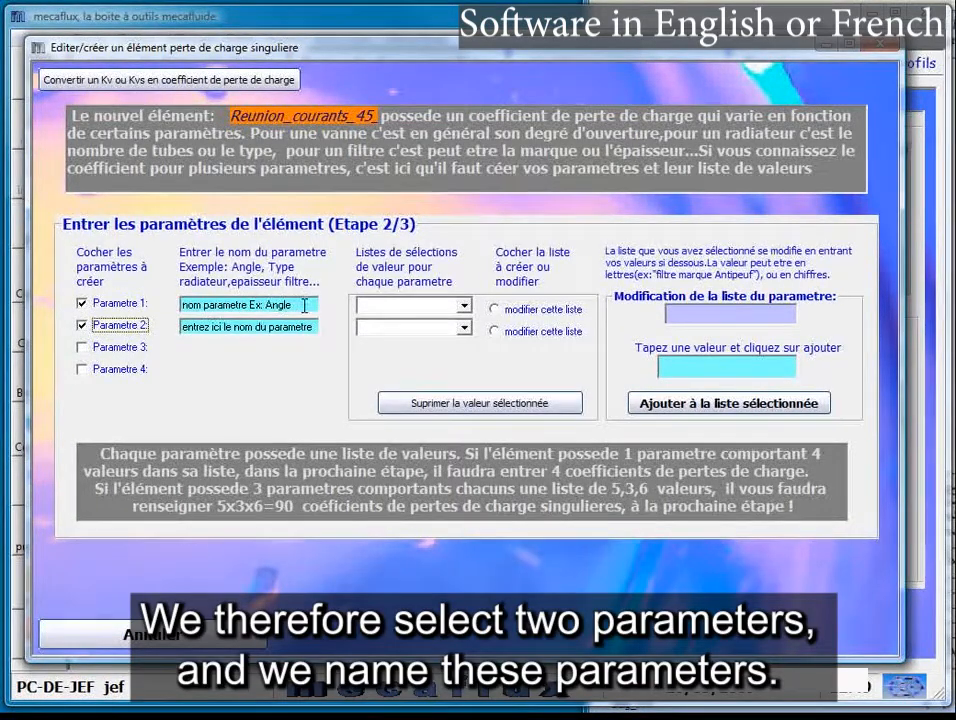
left_click_drag(305, 306, 180, 306)
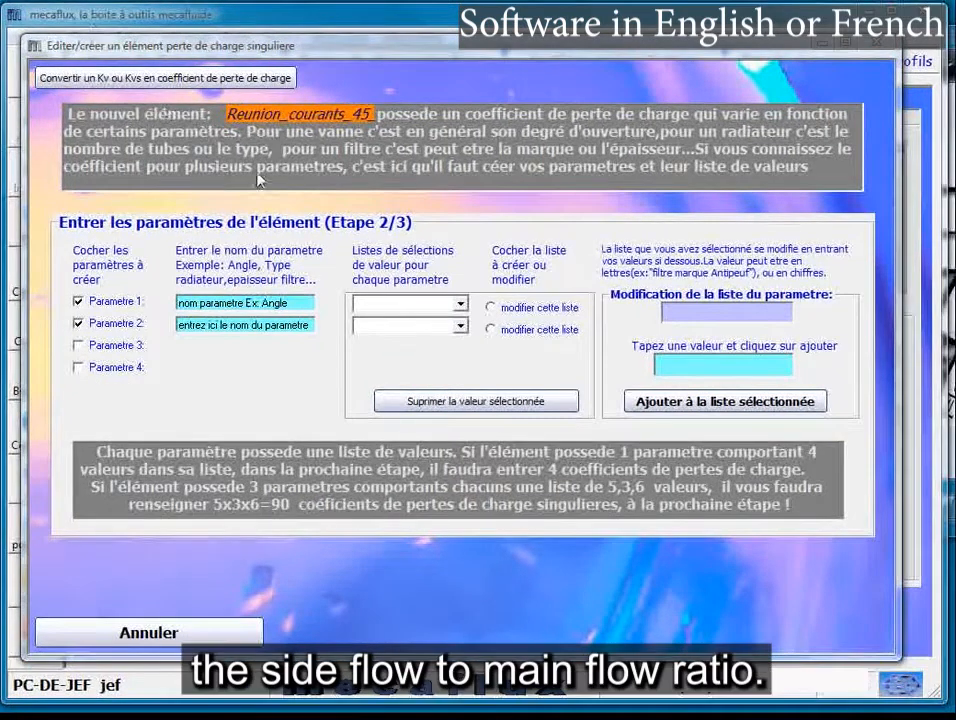
left_click_drag(955, 245, 752, 333)
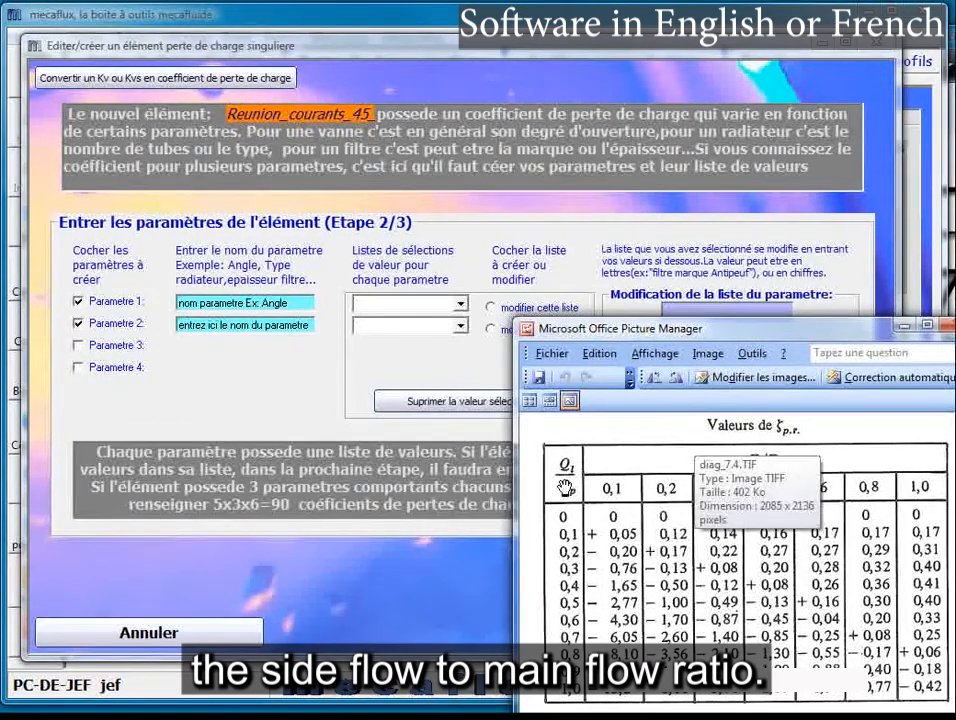
left_click(296, 302)
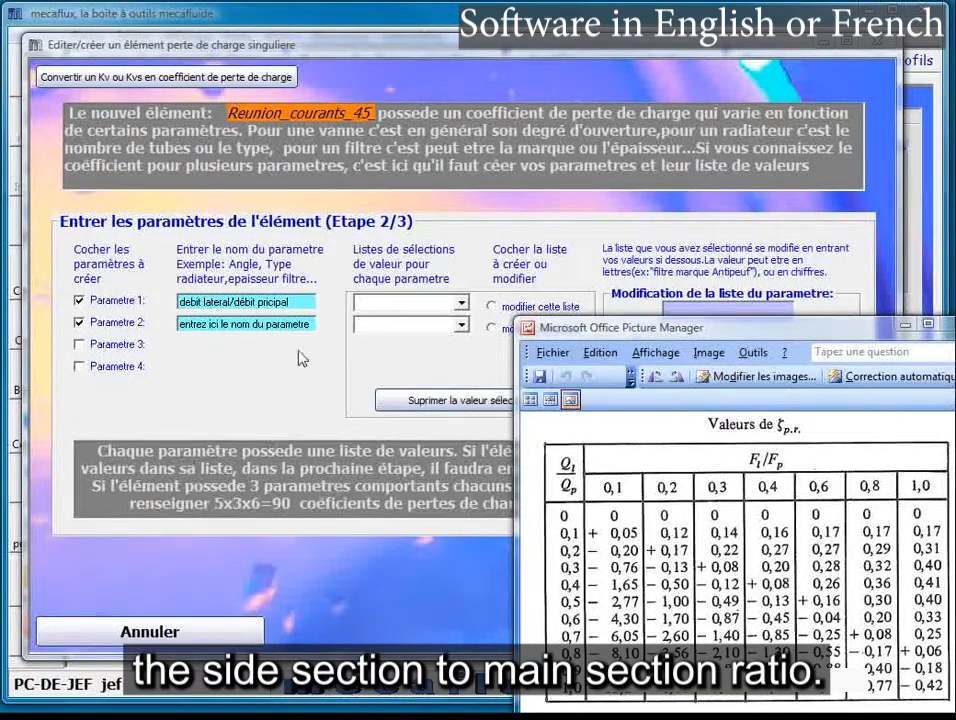
left_click_drag(312, 324, 183, 324)
key("ctrl+v")
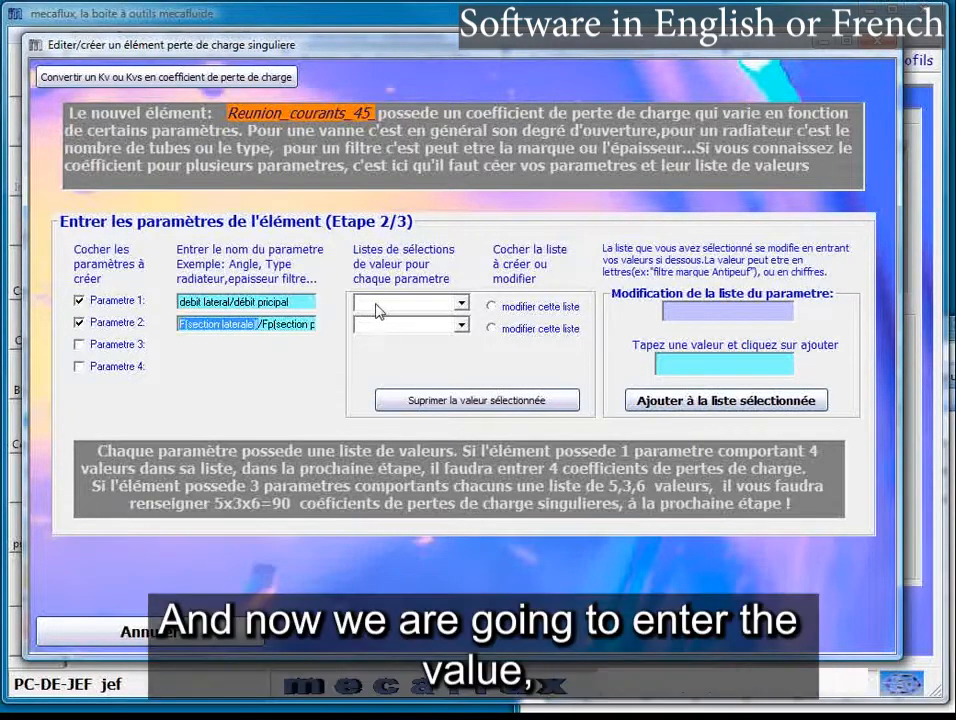
- Make the flow-ratio parameter's value list editable and add 0.1 to it, consulting the coefficient table
left_click(379, 311)
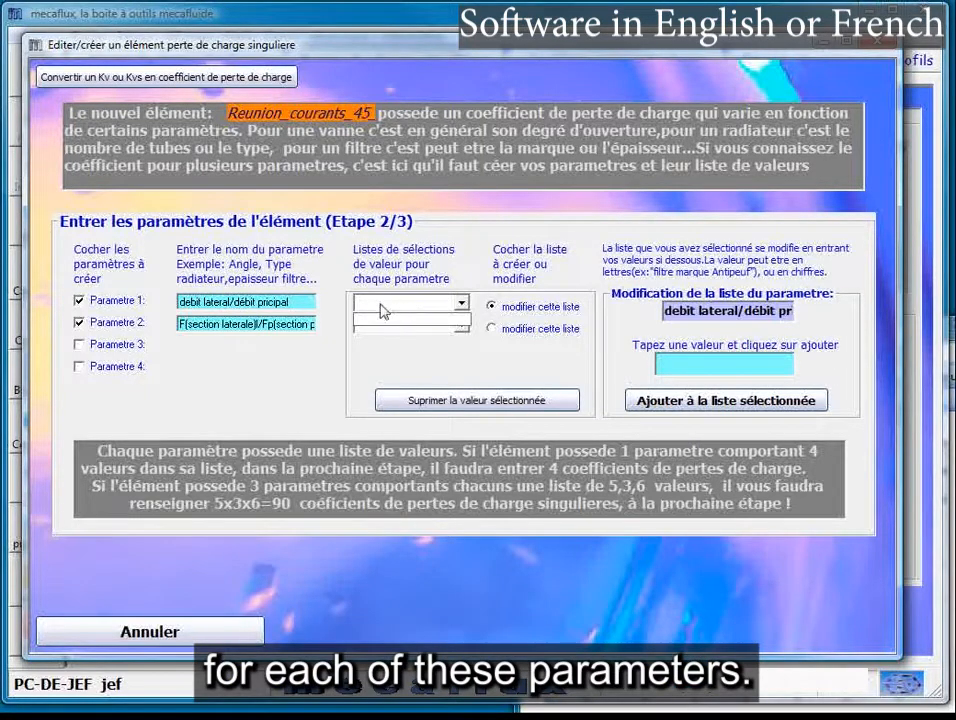
left_click(447, 305)
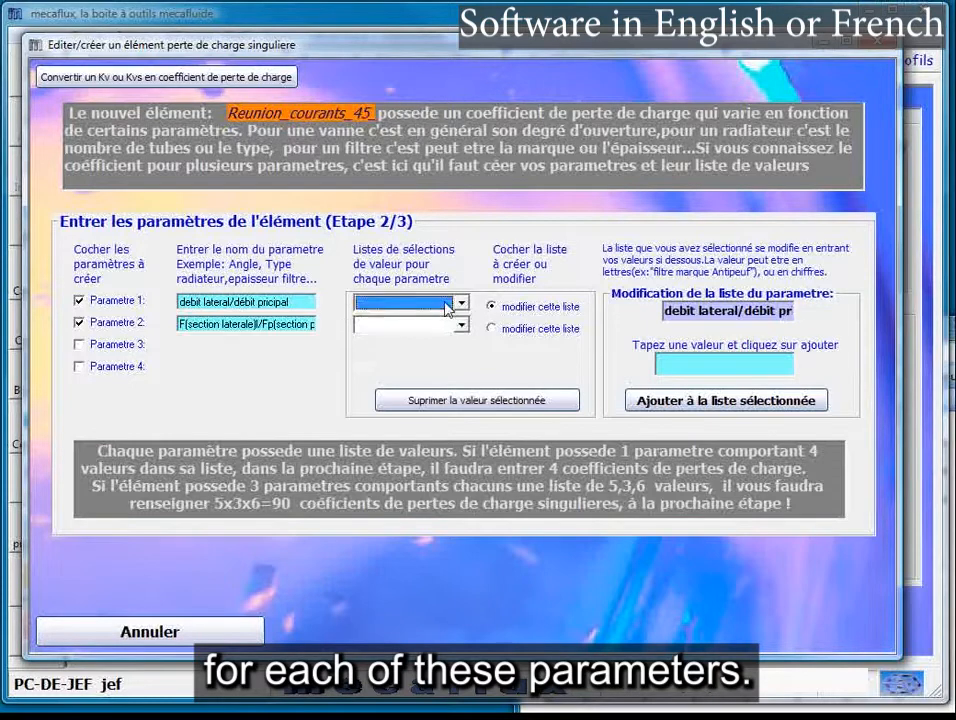
left_click(667, 365)
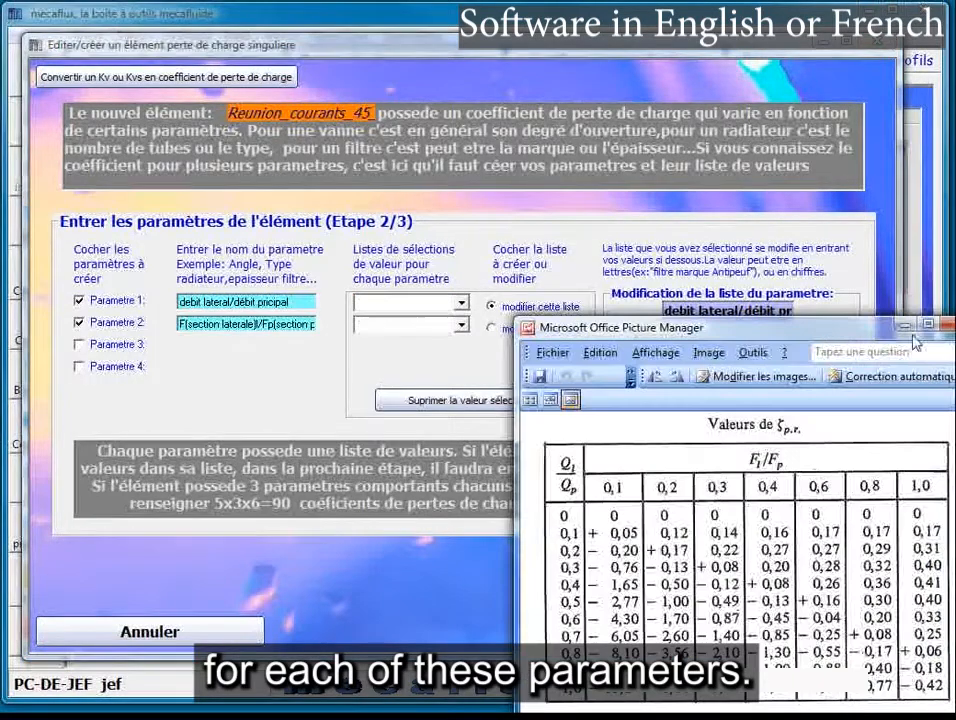
left_click_drag(832, 367, 372, 230)
left_click_drag(270, 48, 843, 0)
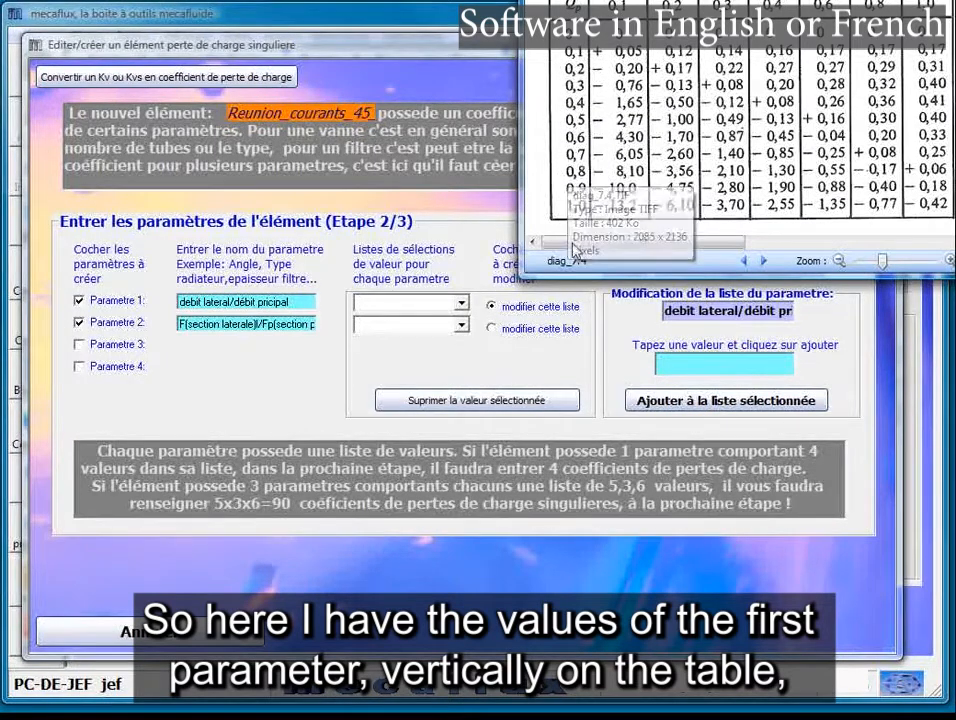
left_click(695, 362)
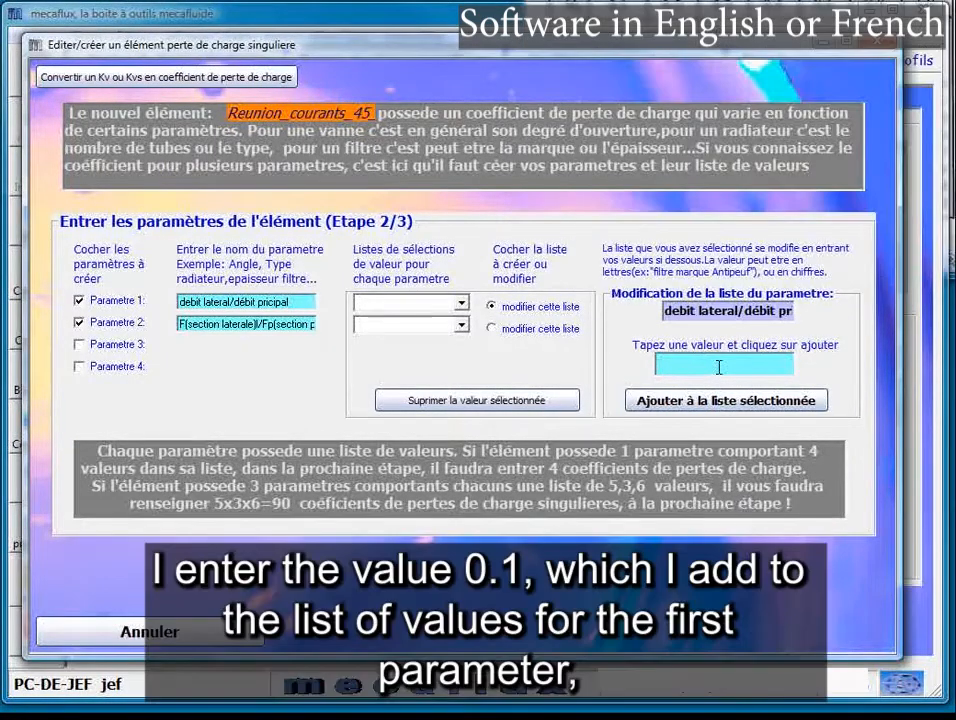
type("0.1")
left_click(695, 400)
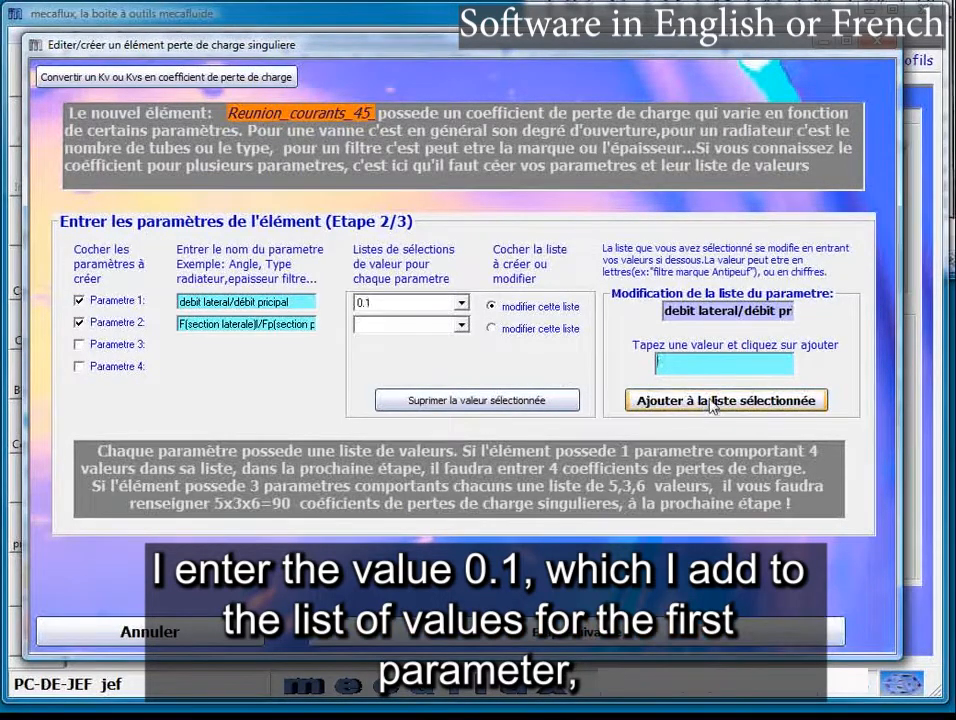
- Check the flow-ratio parameter's value list and add 0.2 to it
left_click(461, 302)
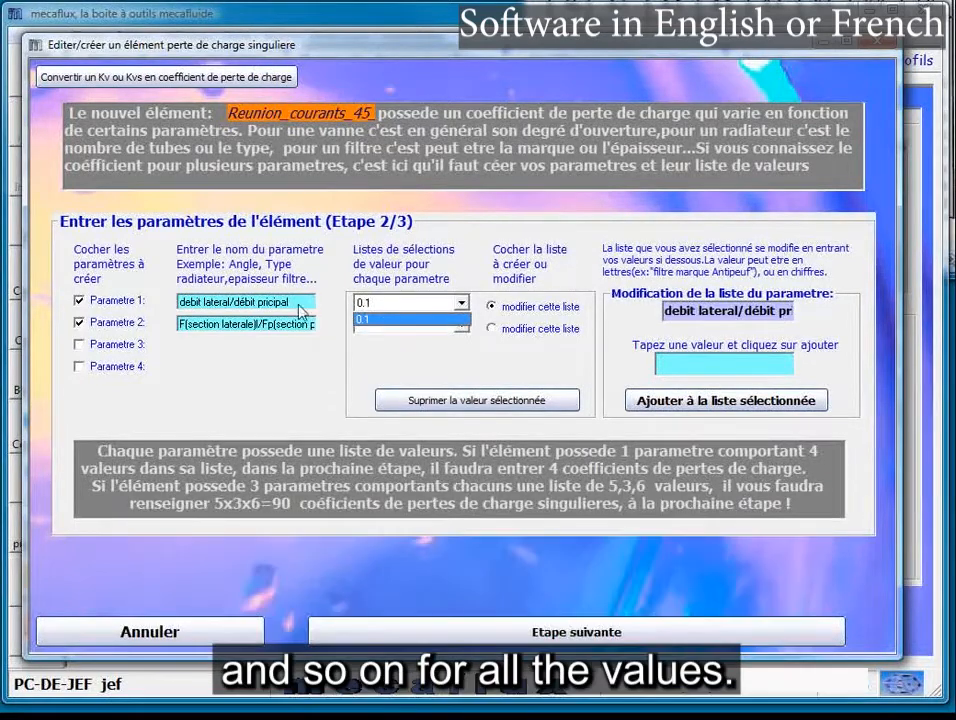
left_click(392, 318)
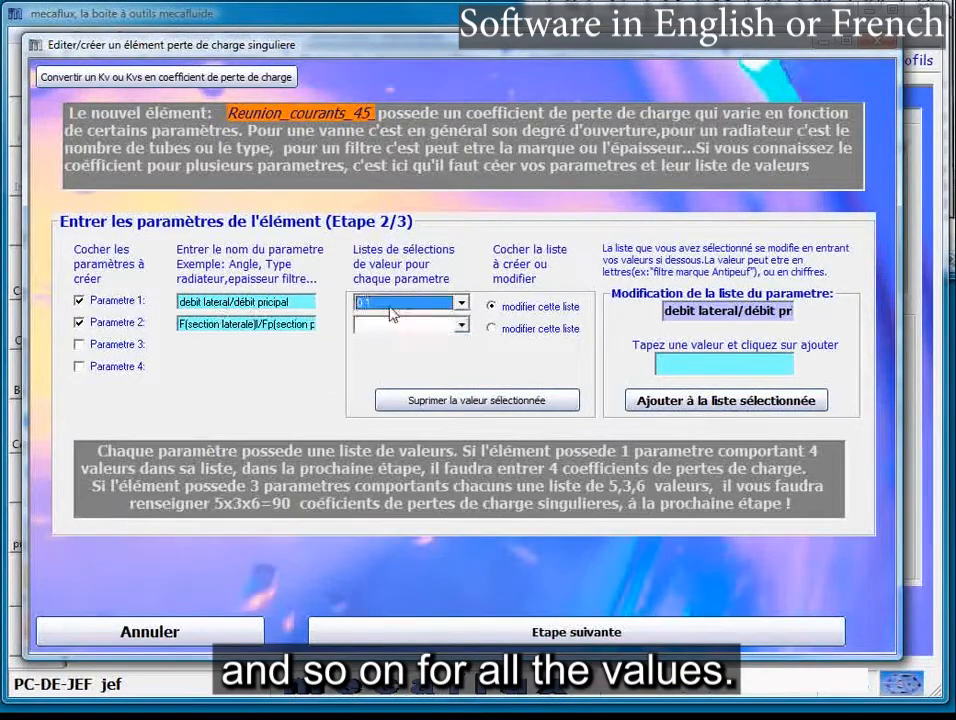
left_click(673, 364)
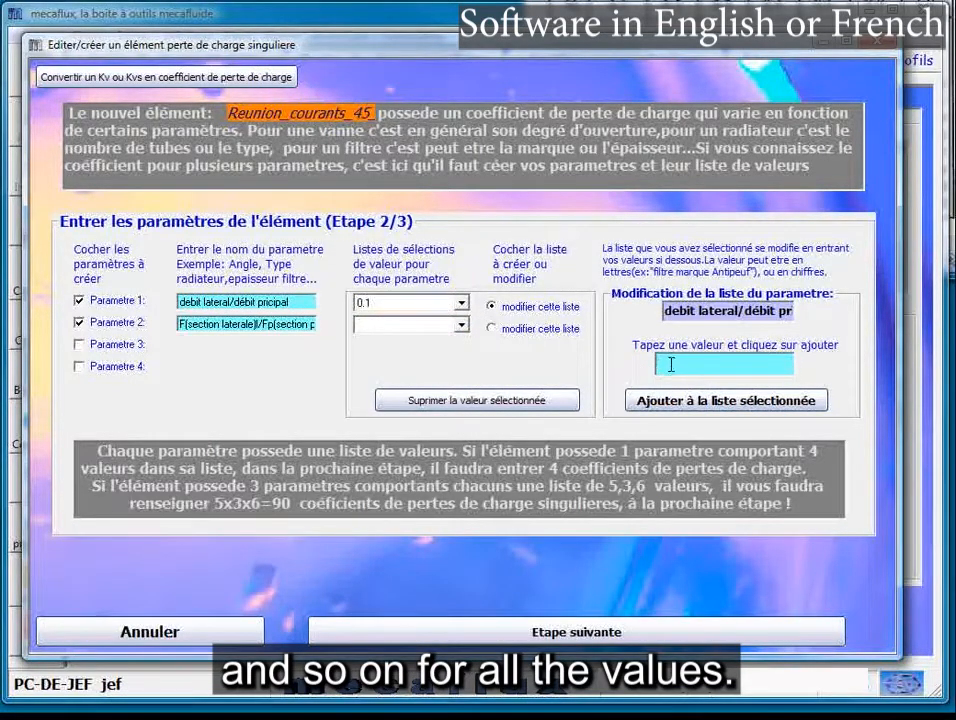
type("0.2")
left_click(664, 399)
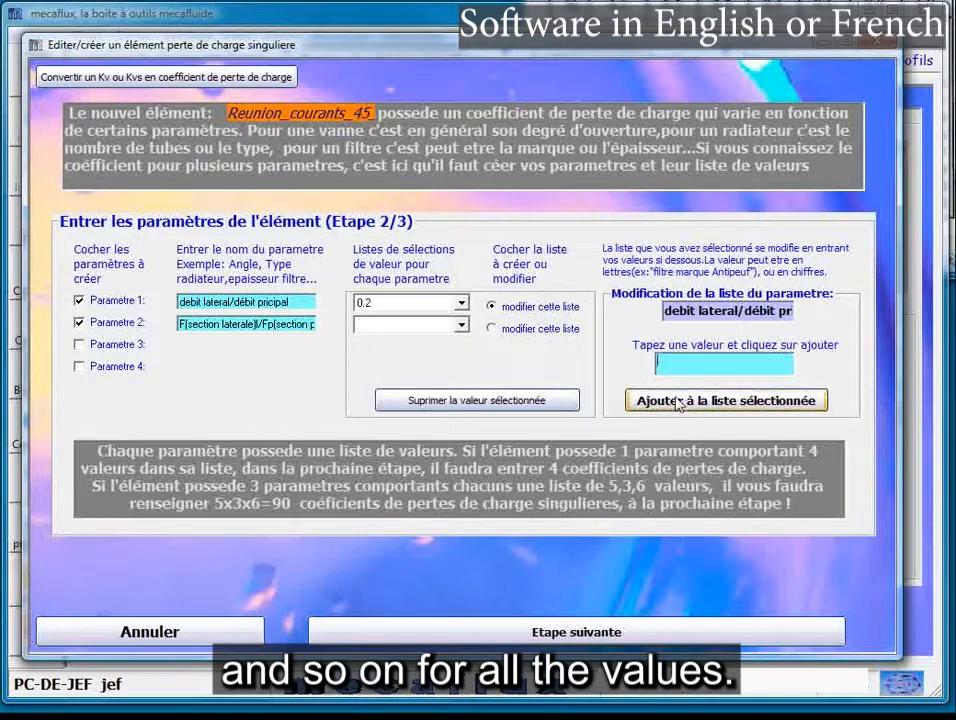
- Check the section-ratio value list against the table's top row, select 0.6, and proceed to entering the coefficients
left_click(462, 305)
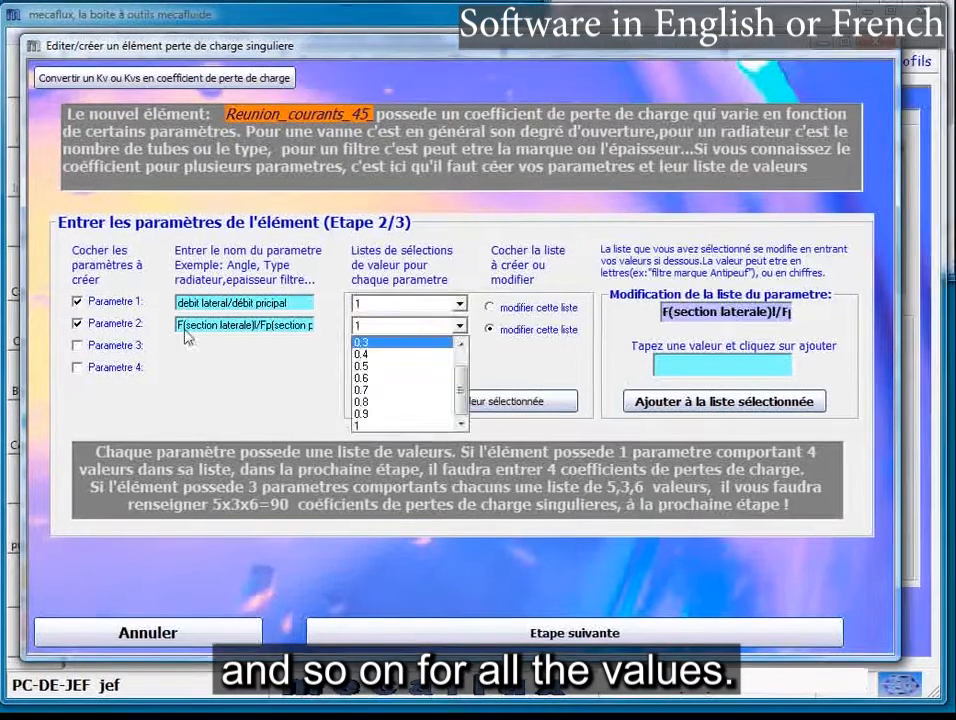
left_click(399, 379)
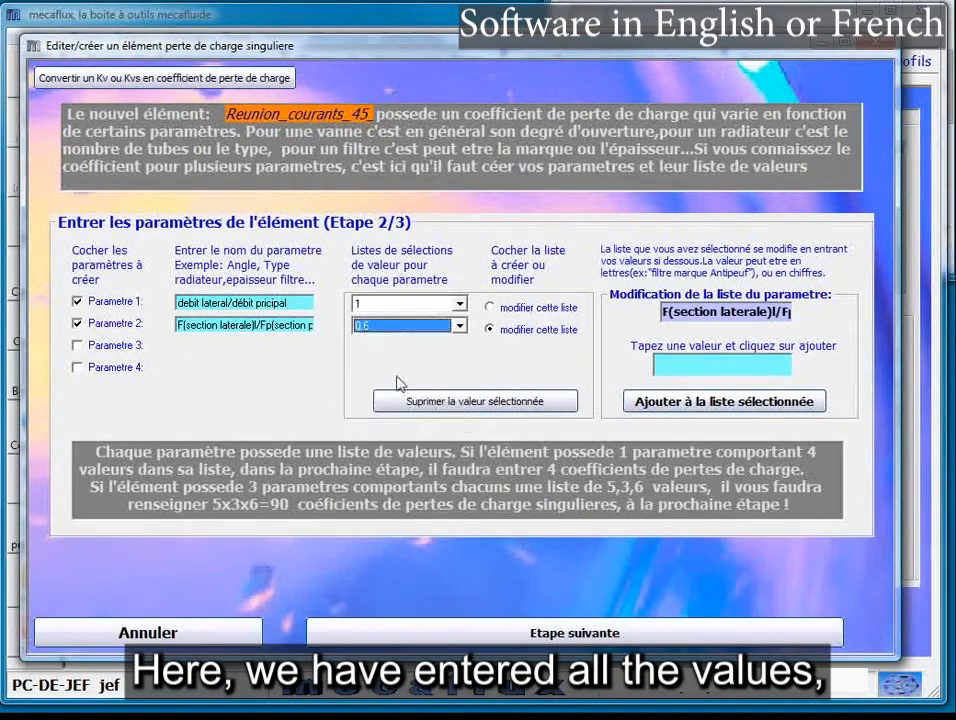
left_click(950, 40)
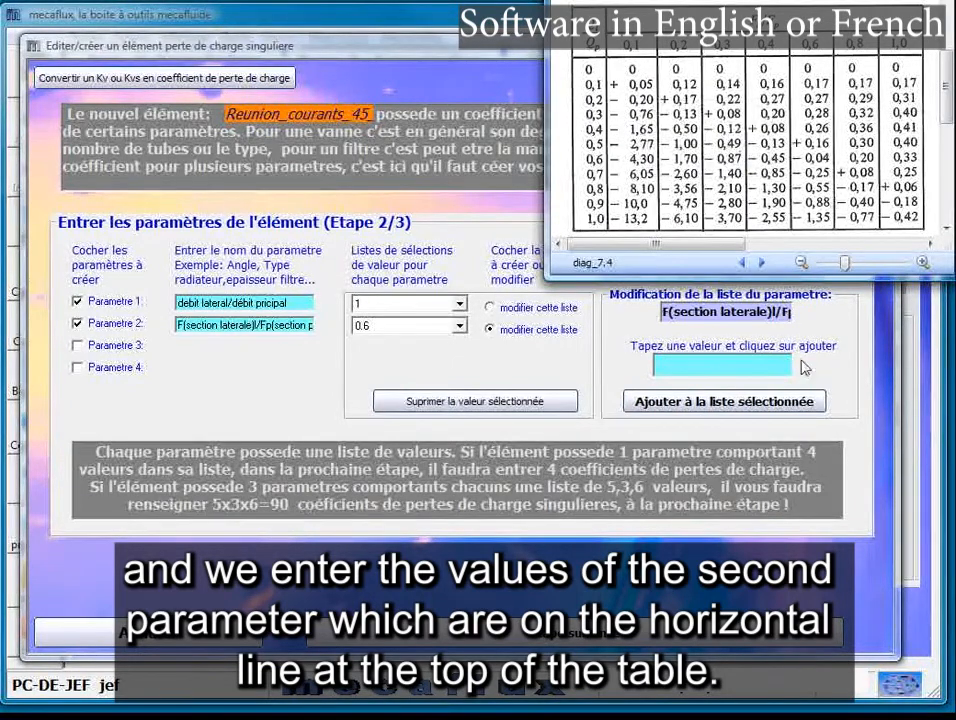
left_click(576, 646)
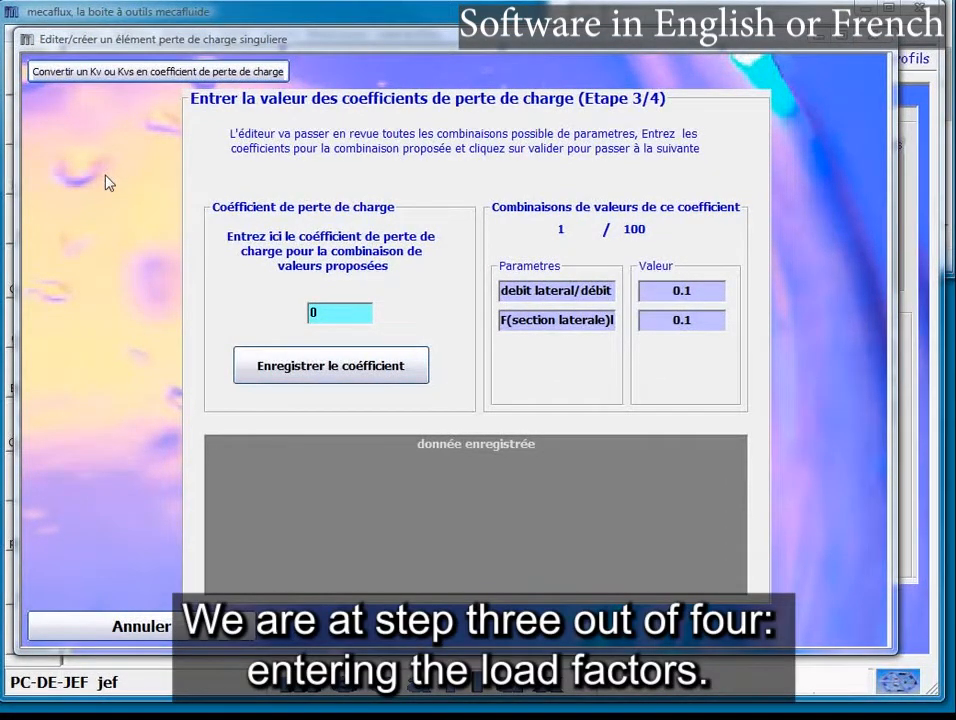
- Narrow the element editor window and arrange it beside the coefficient table so both can be read together
left_click_drag(953, 5, 746, 4)
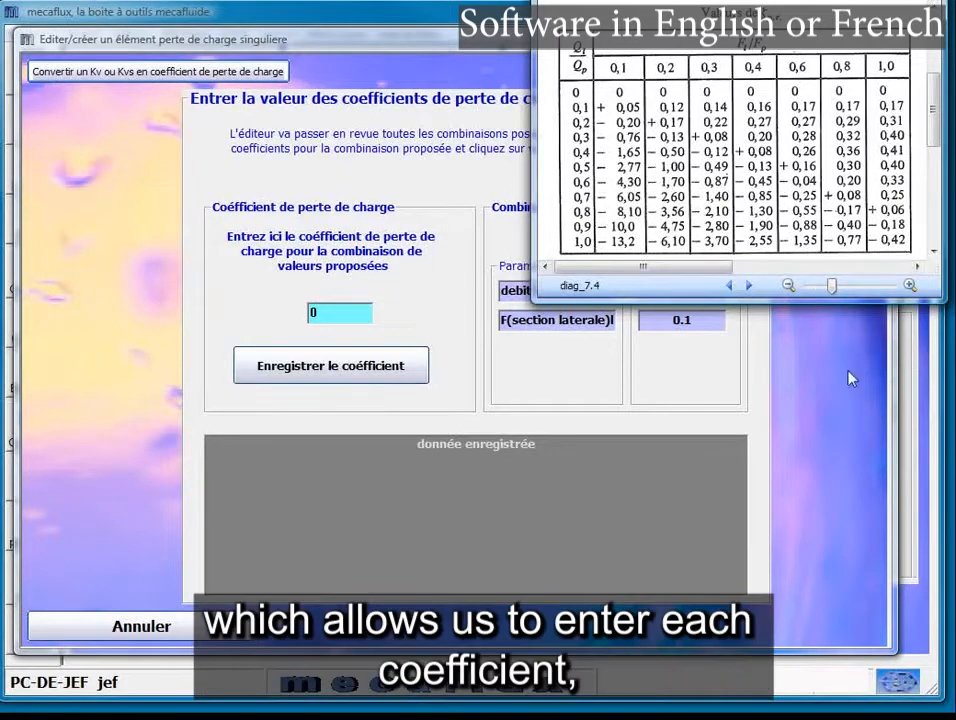
left_click_drag(352, 52, 176, 50)
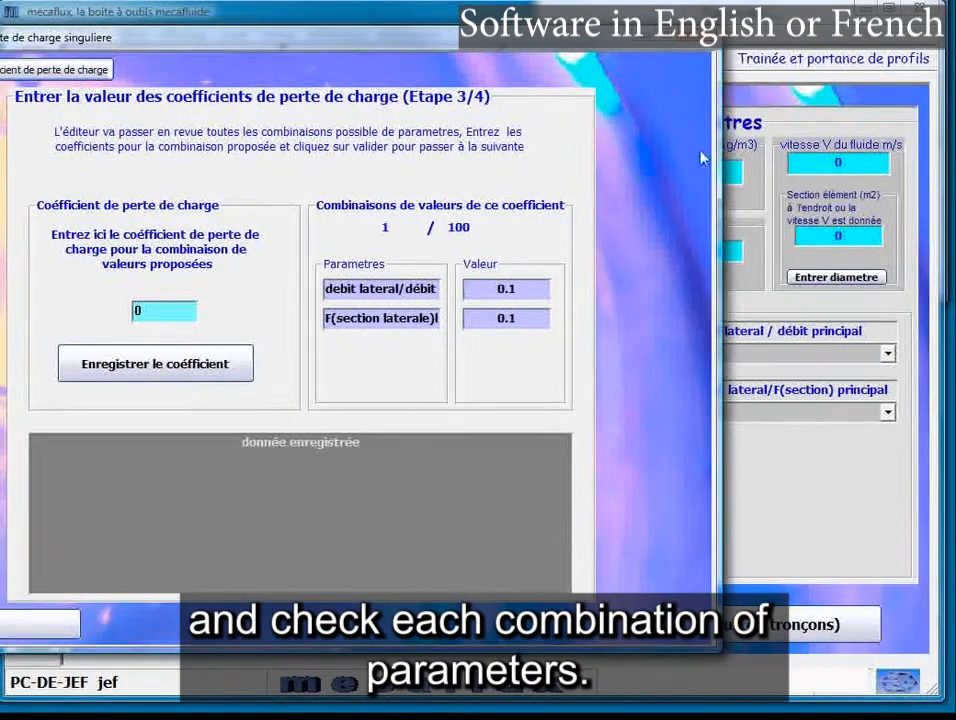
left_click_drag(715, 143, 601, 143)
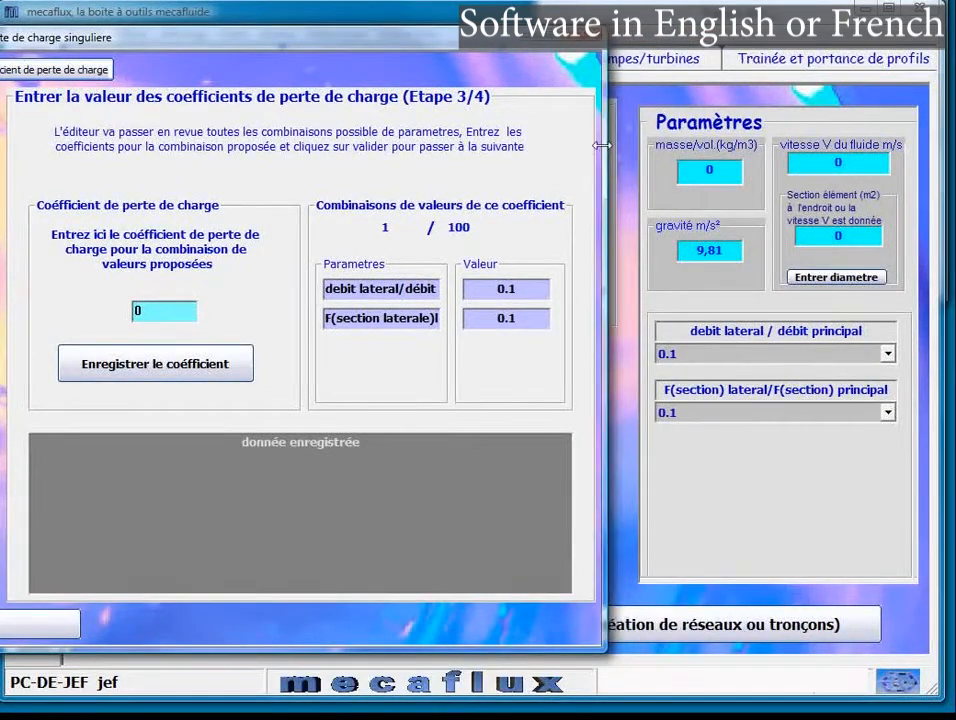
mouse_move(780, 2)
left_mouse_down()
mouse_move(765, 16)
mouse_move(784, 3)
mouse_move(773, 0)
mouse_move(775, 13)
mouse_move(774, 0)
left_mouse_up()
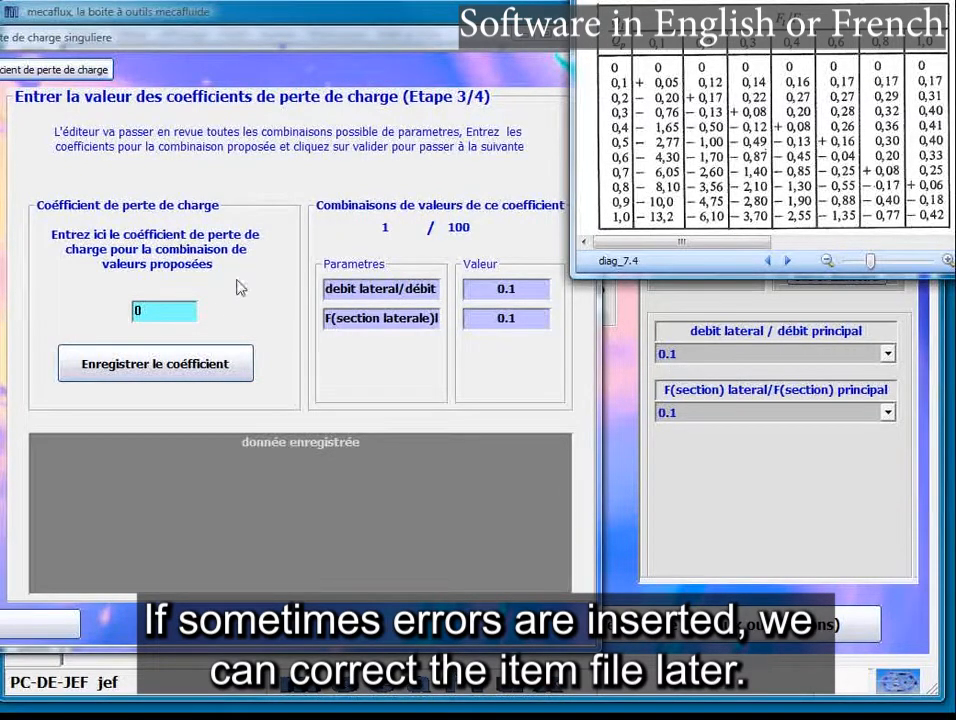
- Examine the parameter names and values of the first coefficient combination
left_click(152, 313)
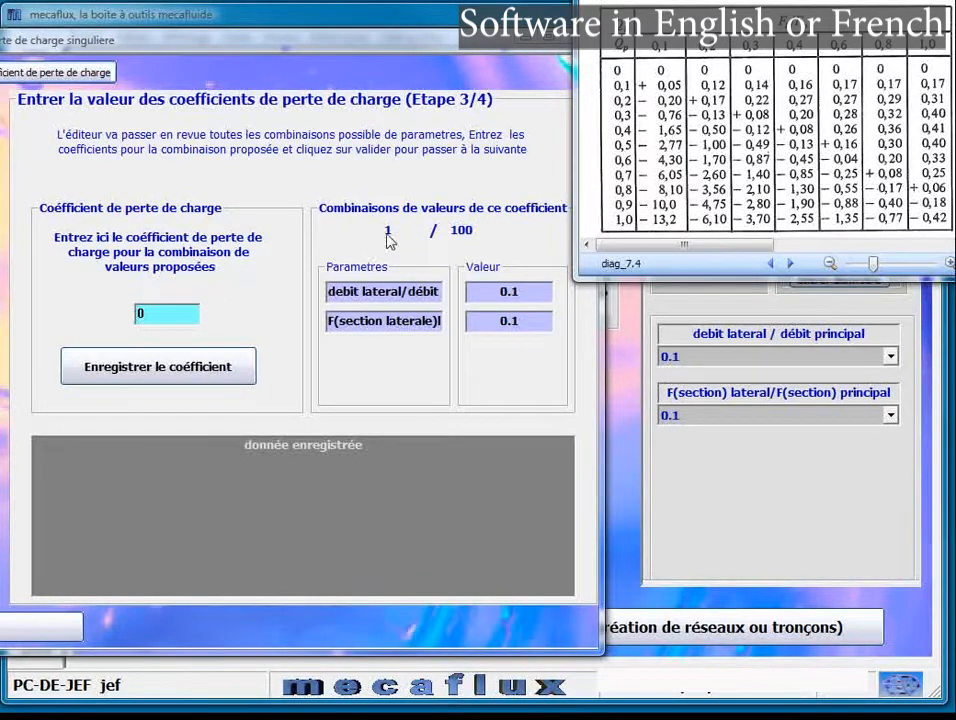
left_click_drag(362, 291, 463, 300)
key("Tab")
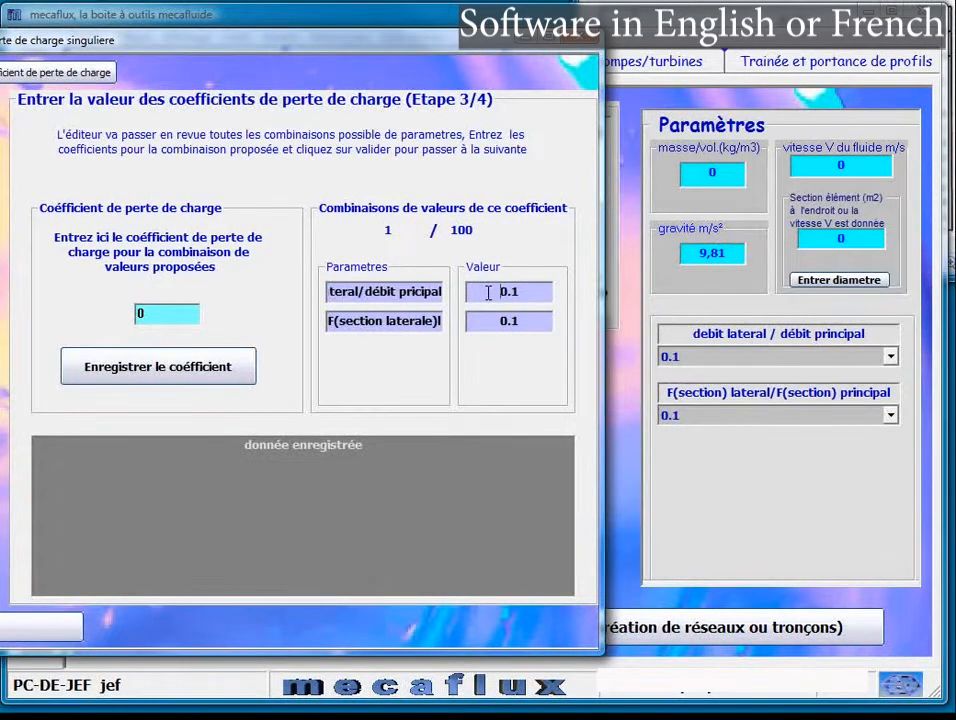
- Check the second parameter's name and the table, then save coefficient 0,05 for flow ratio 0.1 and section ratio 0.1
left_click_drag(388, 325, 261, 324)
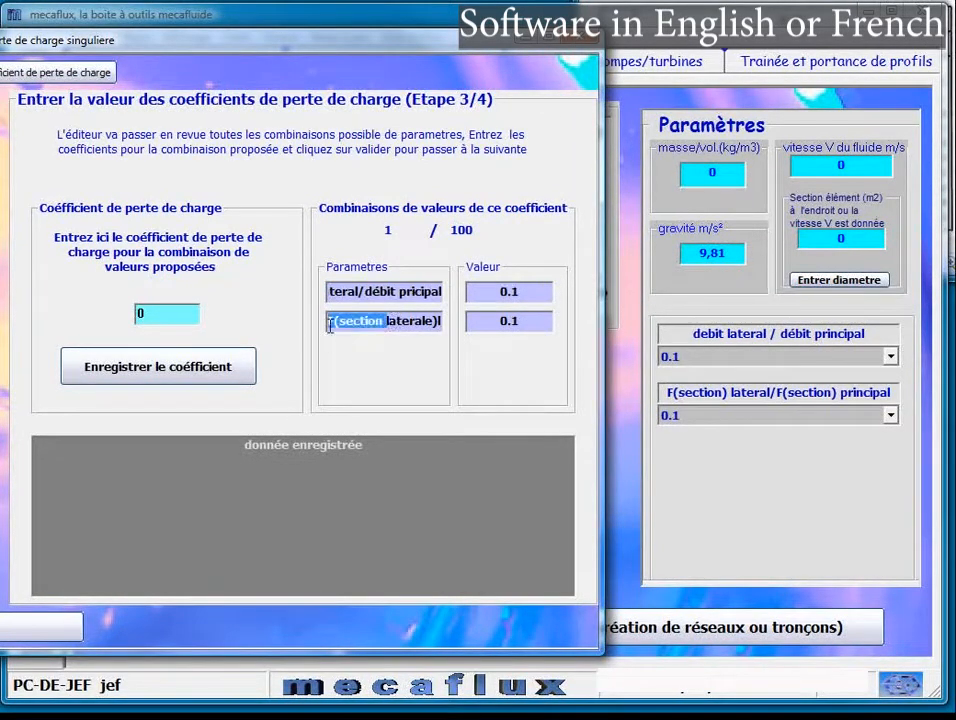
left_click_drag(391, 322, 468, 323)
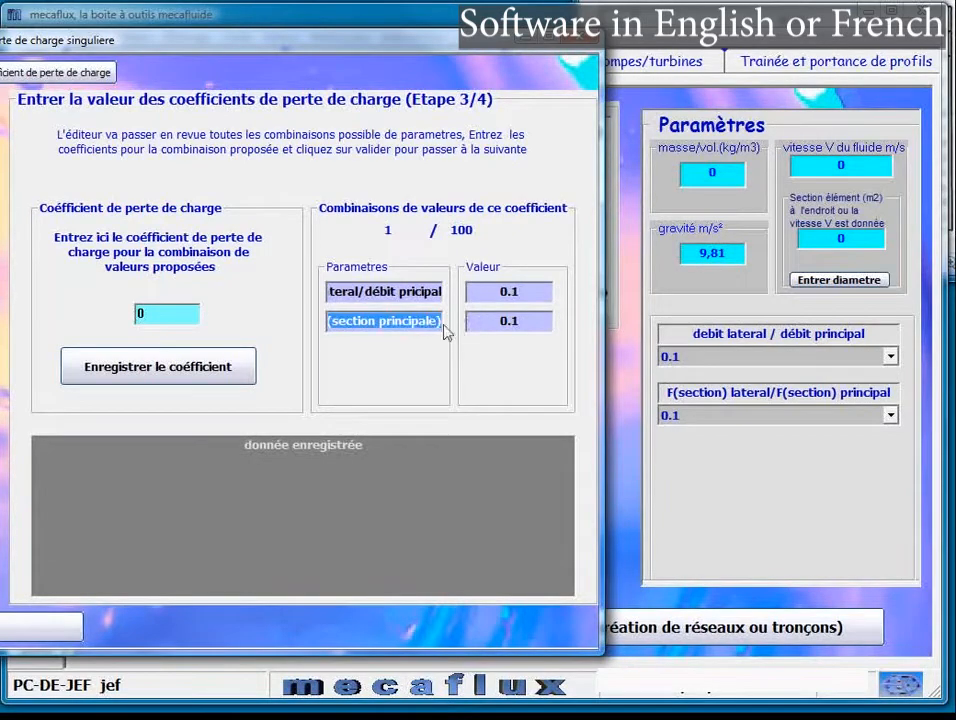
left_click(952, 172)
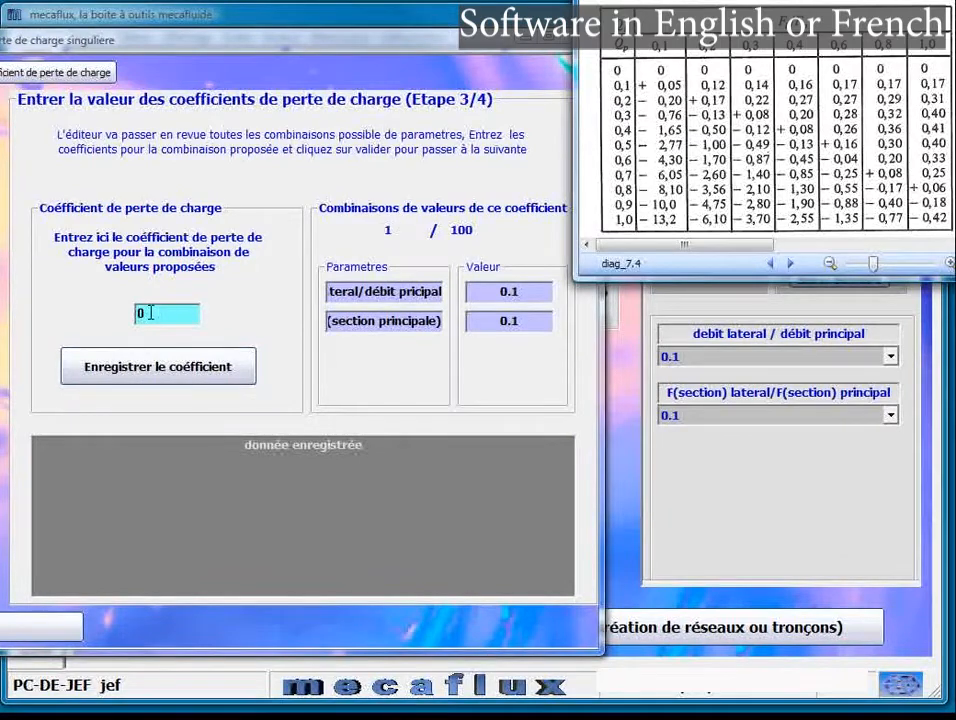
left_click(118, 310)
type("0")
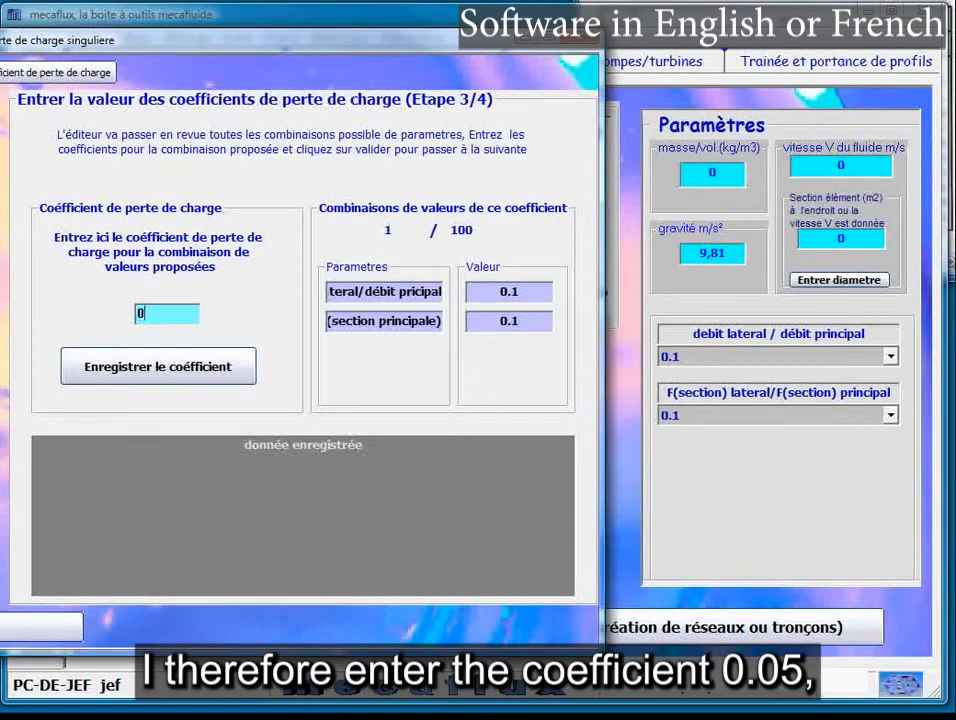
type(",05")
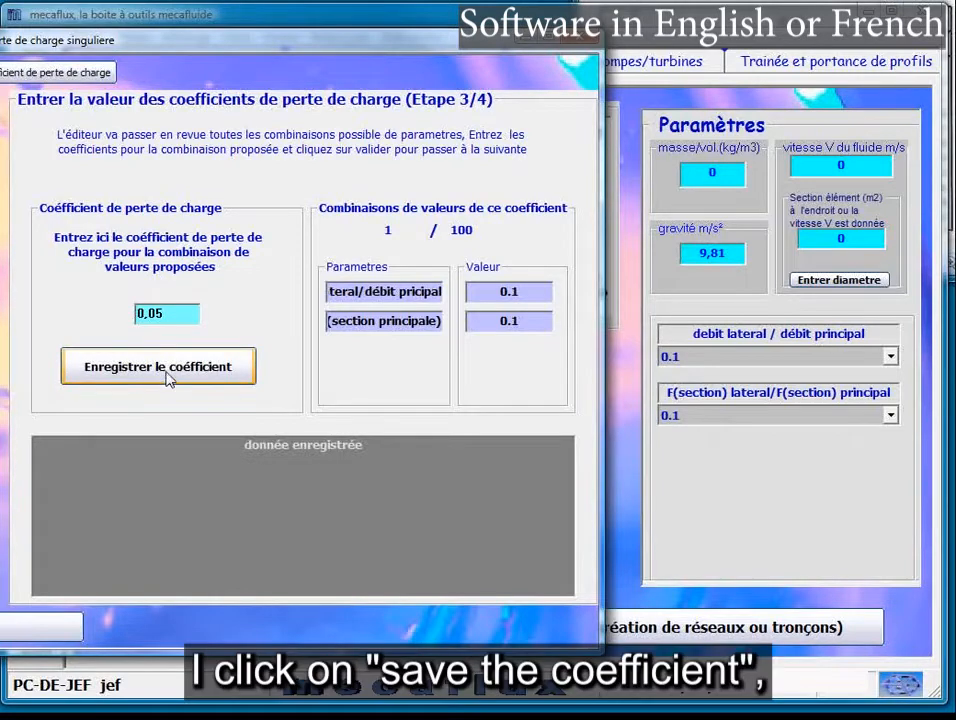
left_click(168, 376)
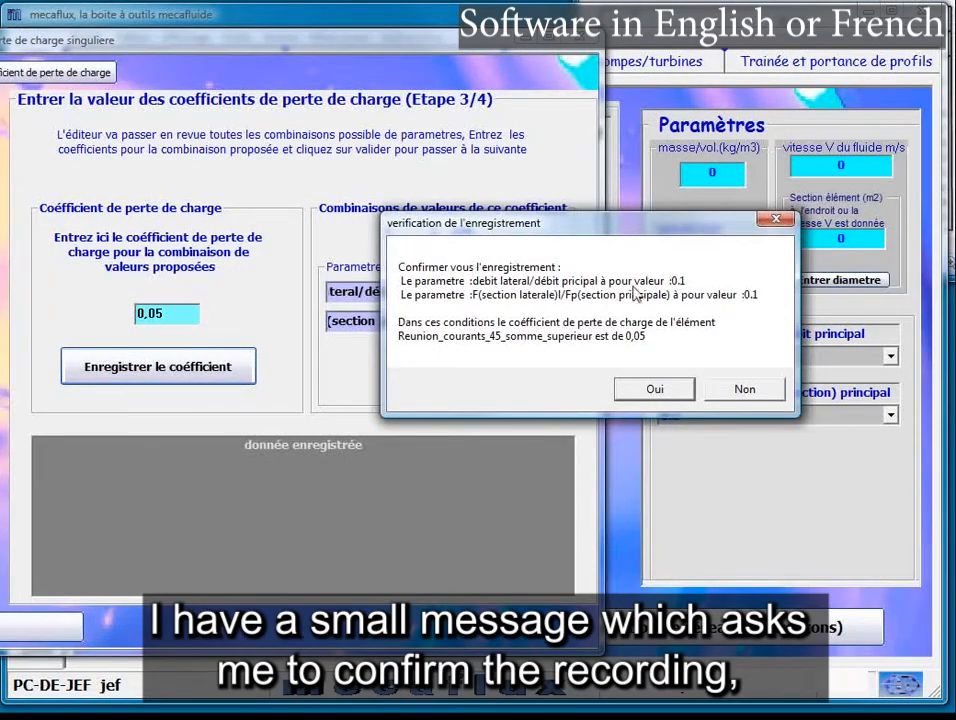
left_click(648, 391)
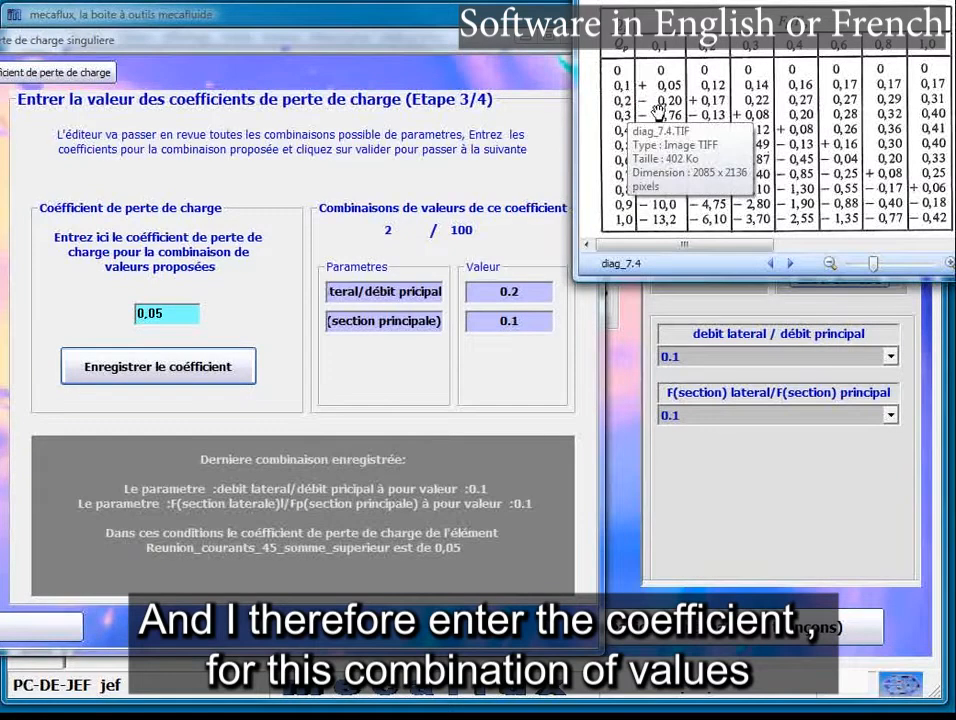
- Save the coefficient -0,2 for the combination of flow ratio 0.2 and section ratio 0.1
left_click(140, 315)
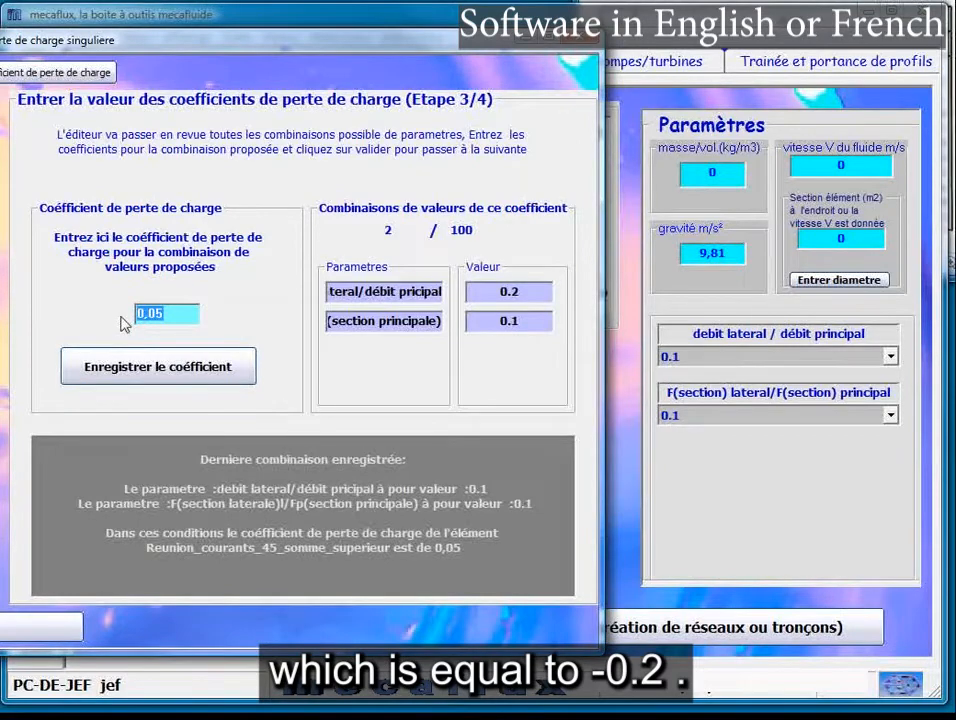
type("-0")
type(",2")
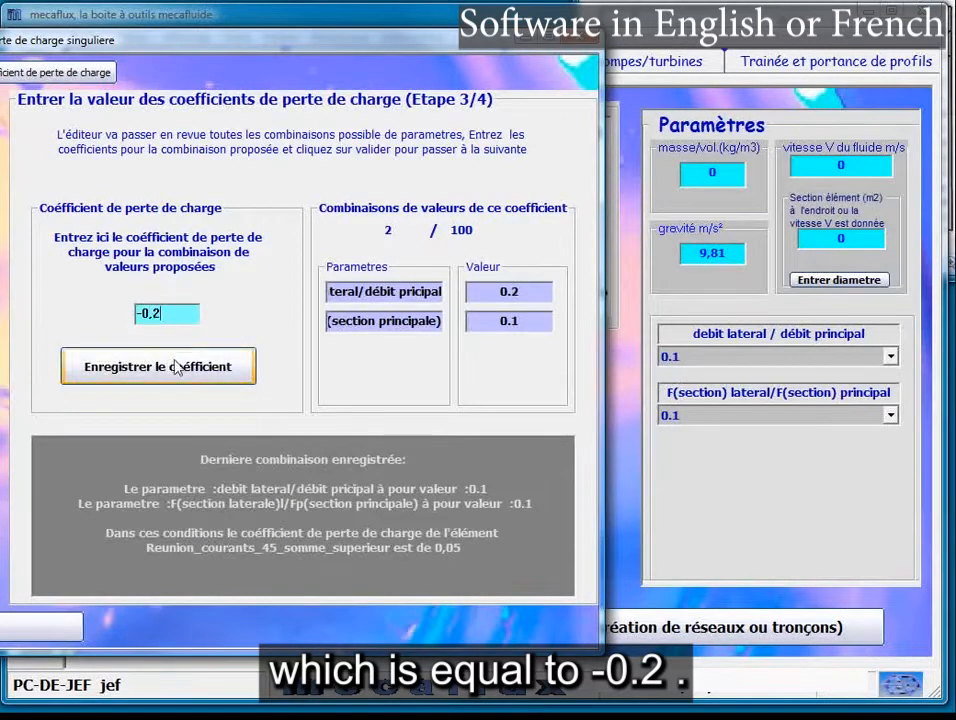
left_click(213, 366)
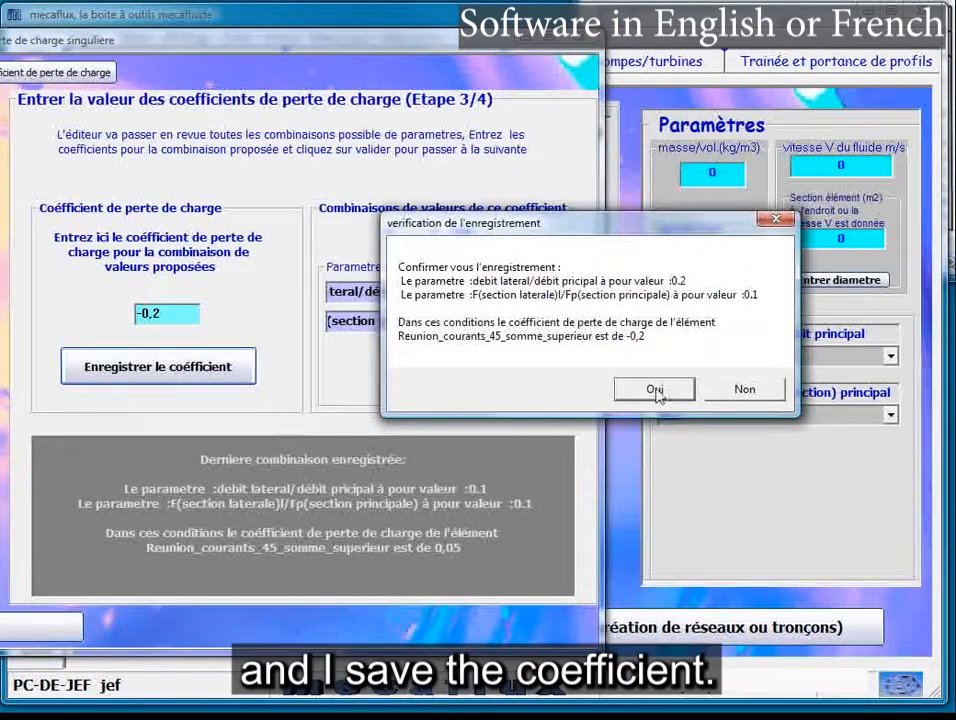
left_click(655, 389)
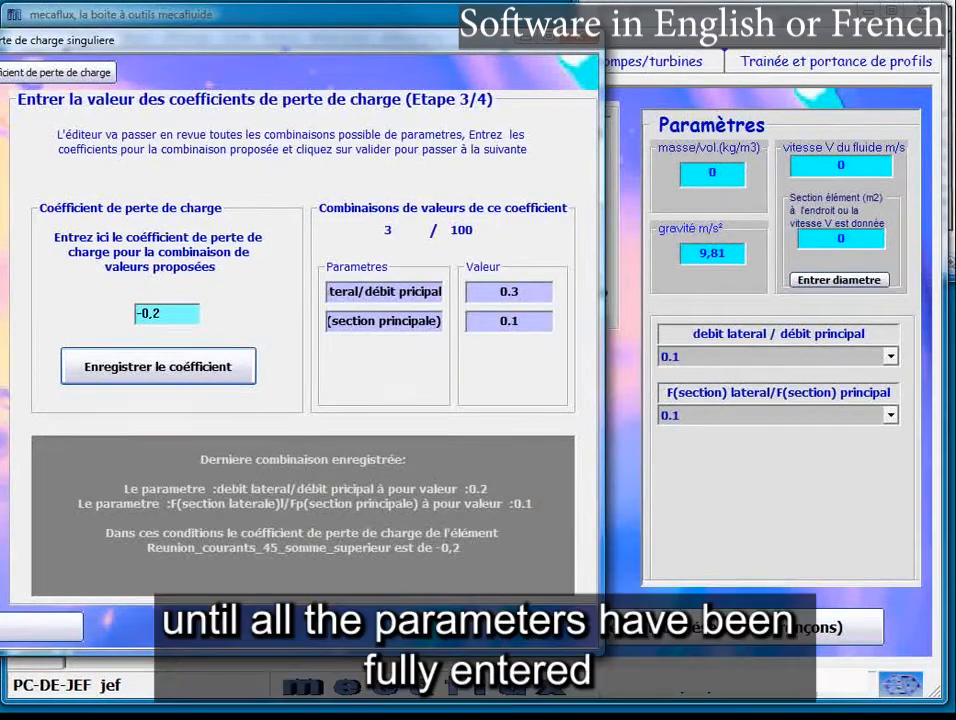
- Save the coefficient -0,42 for the combination of flow ratio 0.9 and section ratio 1
left_click(953, 150)
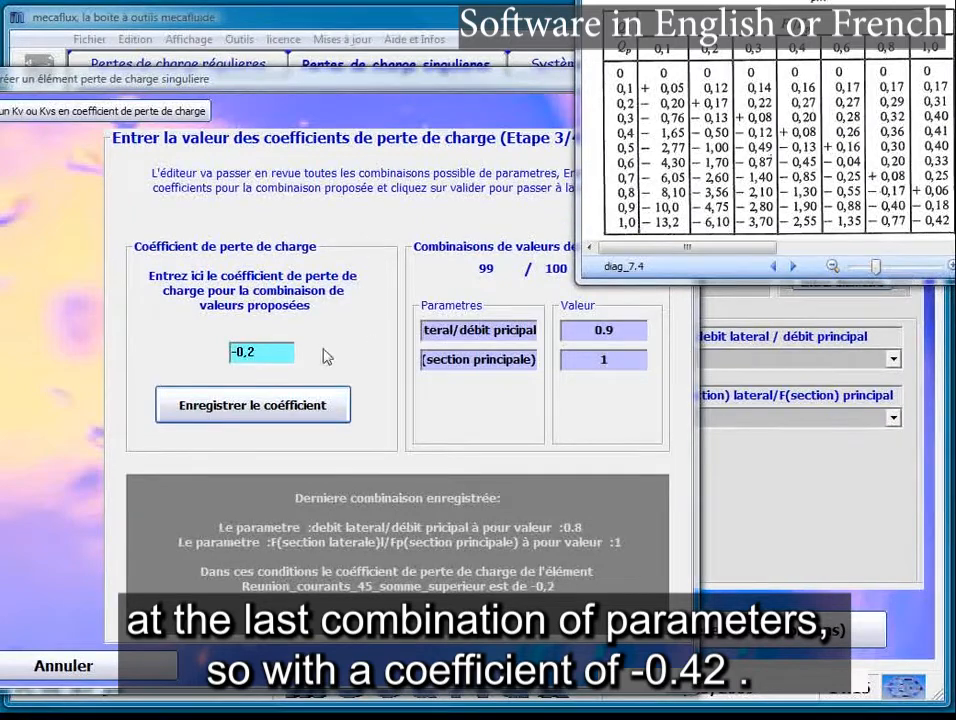
left_click(253, 351)
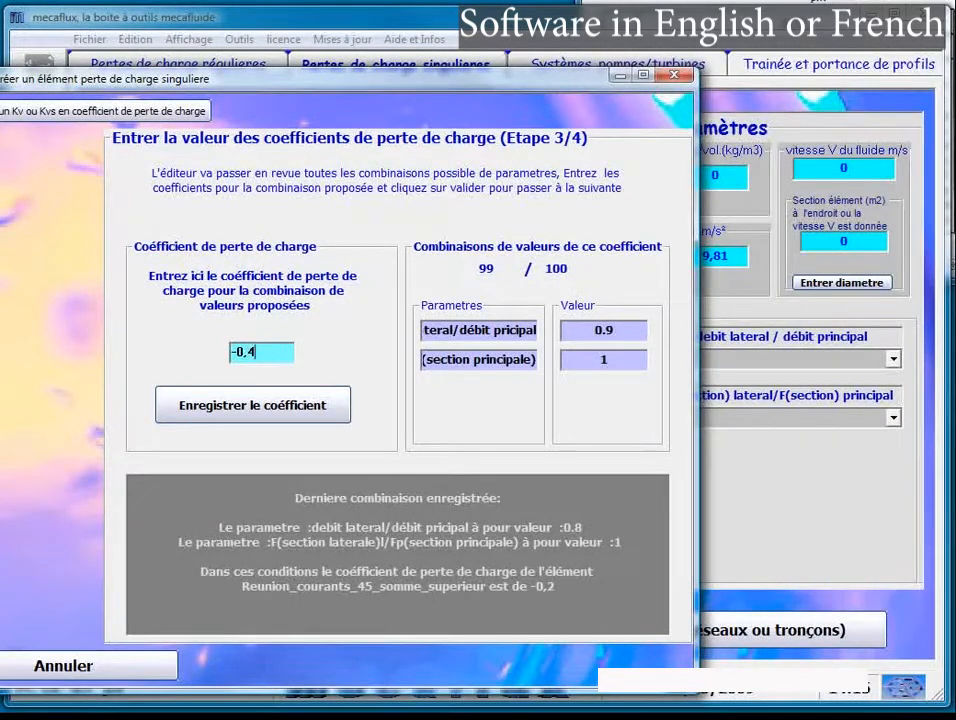
type("2")
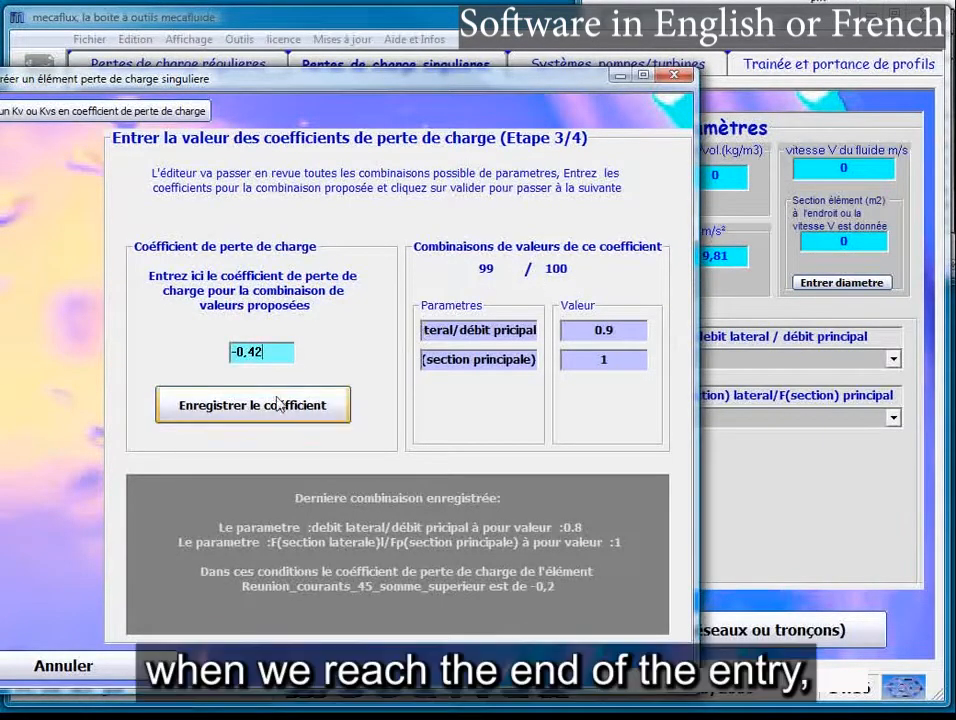
left_click(278, 402)
left_click(656, 397)
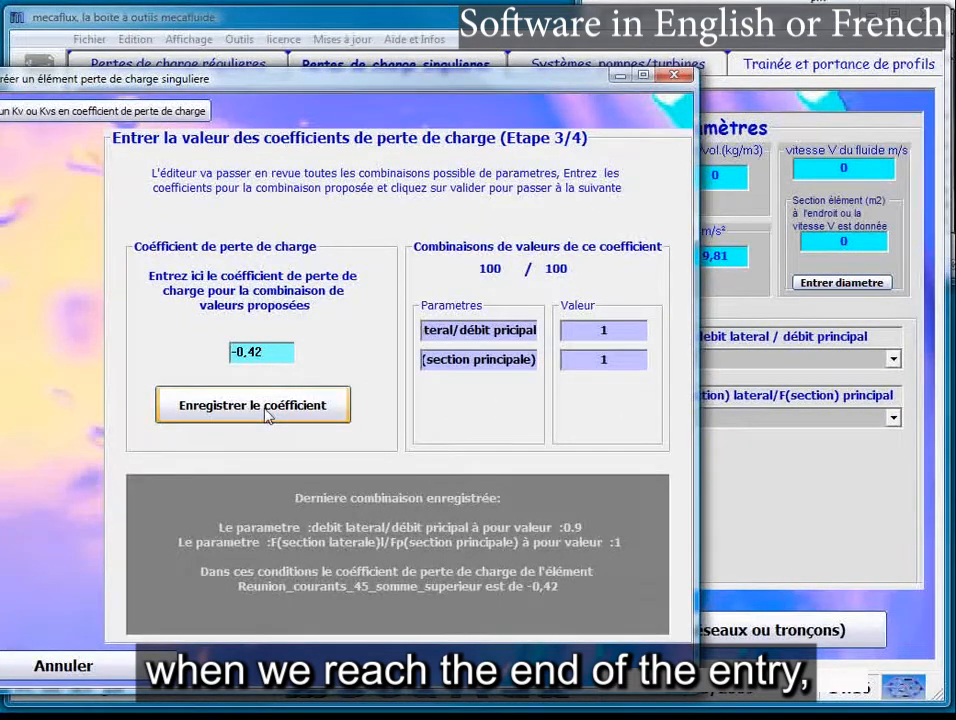
- Save the coefficient -0,42 for the final combination, with both ratios at 1, and finish the coefficient entry
left_click(268, 415)
left_click(655, 397)
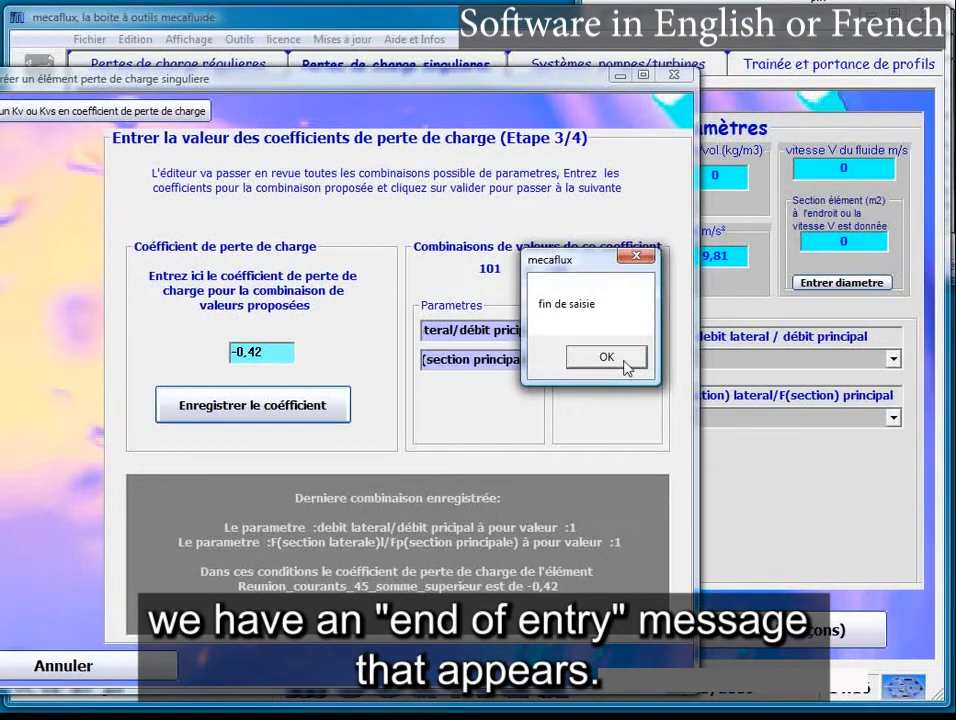
left_click(626, 366)
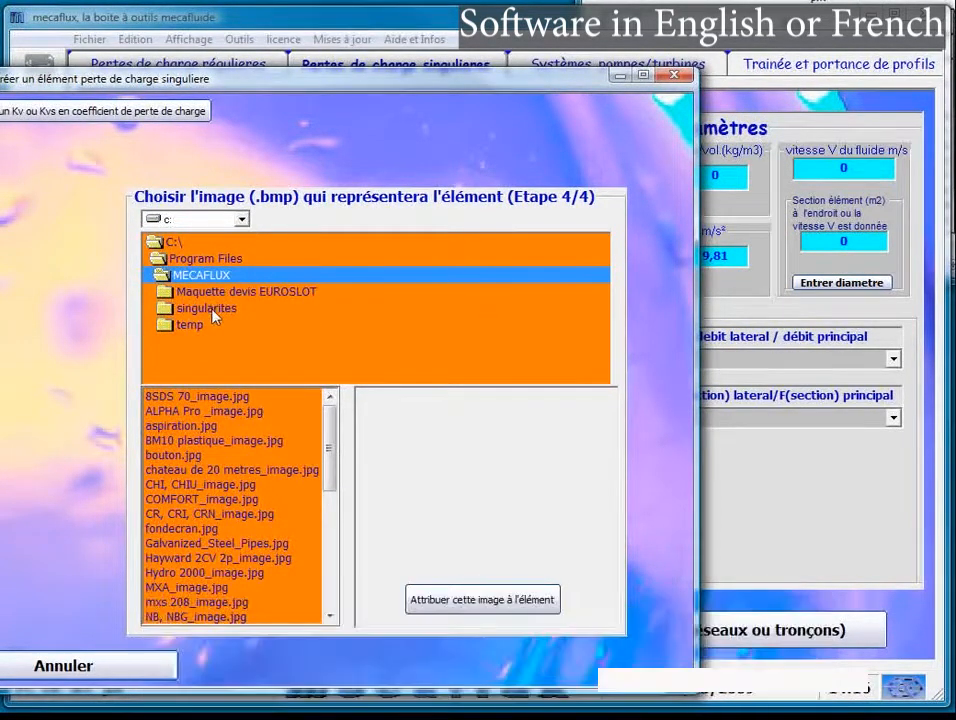
- Assign the Reunion_courants_45_somme_superieur image from the singularites folder to the element and save the finished element
left_click(212, 312)
double_click(212, 310)
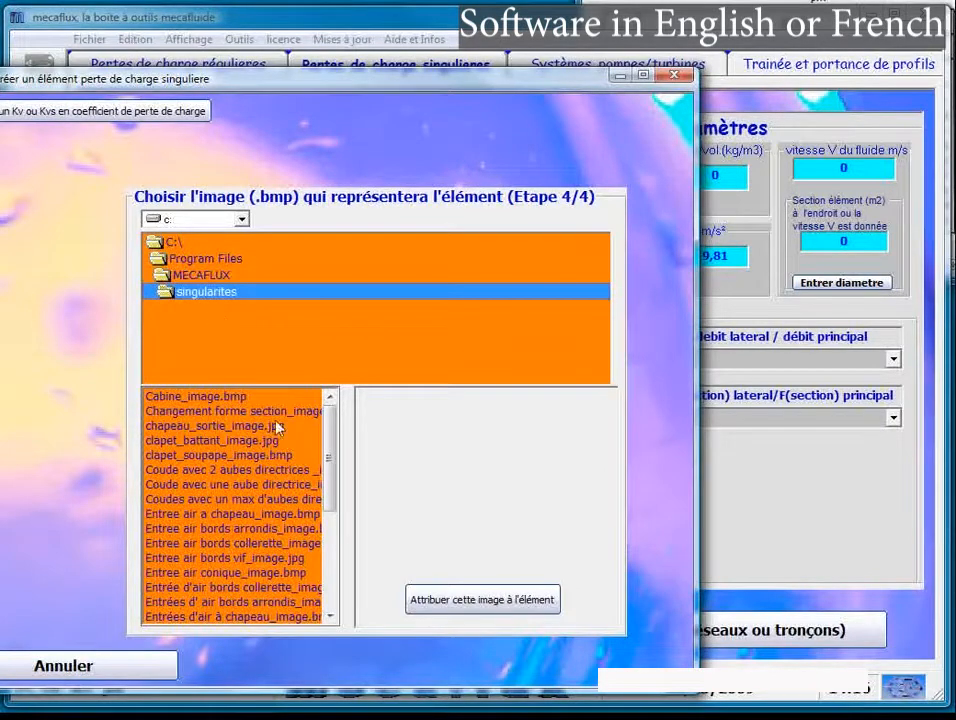
left_click_drag(330, 458, 329, 534)
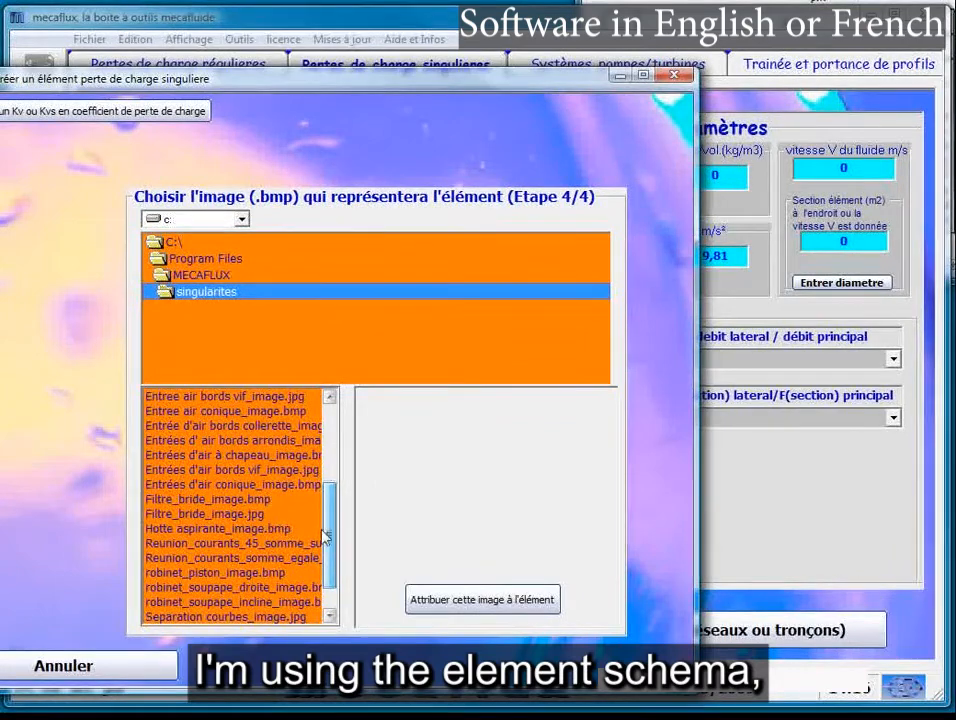
left_click(293, 544)
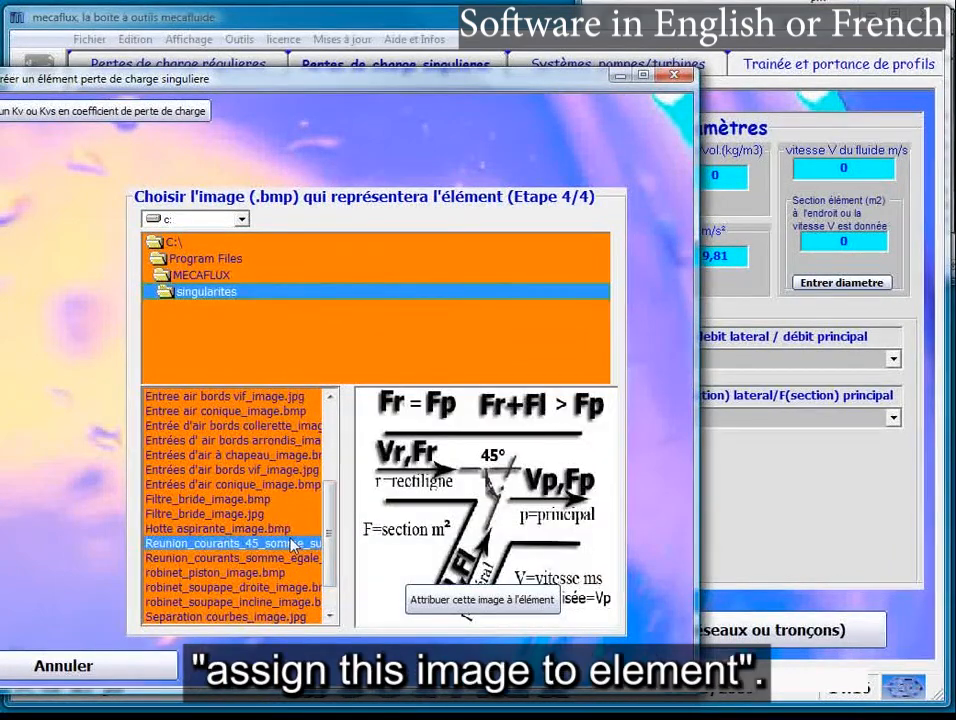
left_click(462, 604)
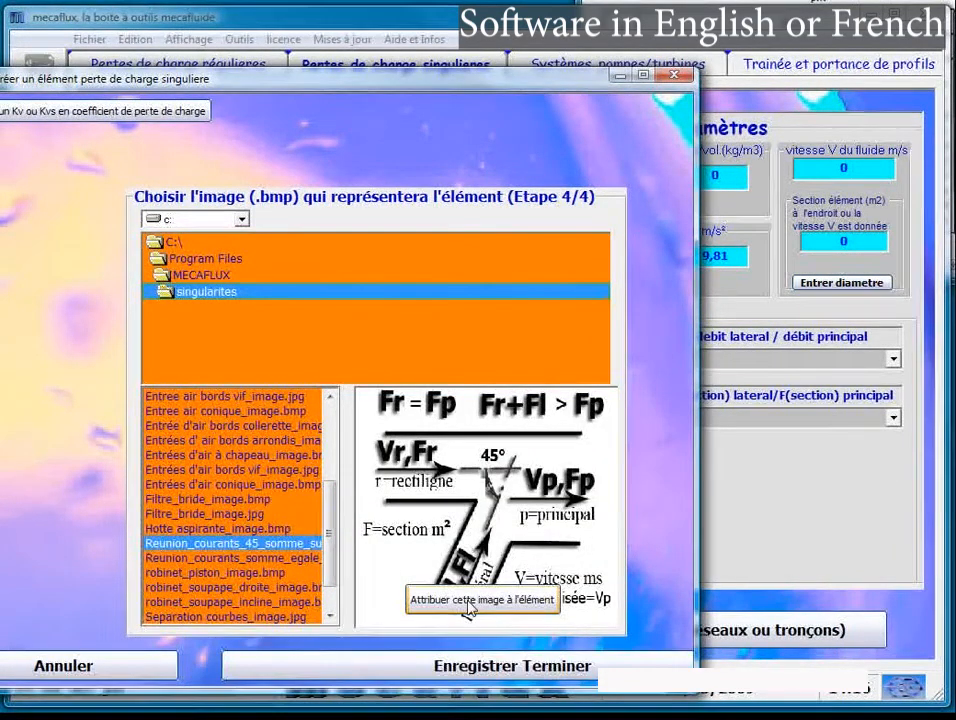
left_click(490, 665)
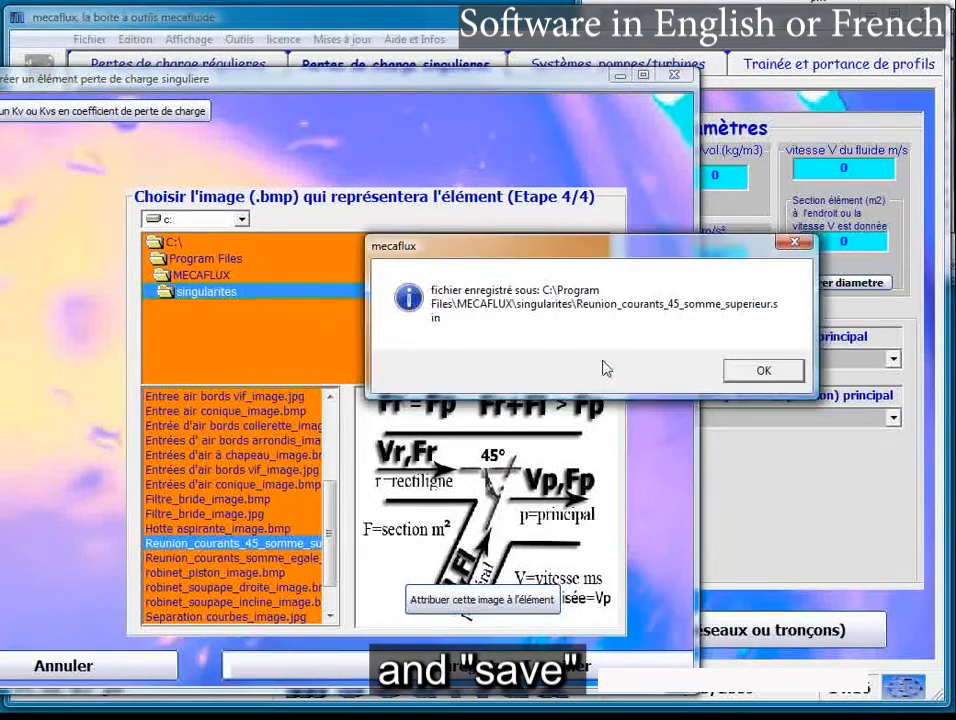
left_click(760, 369)
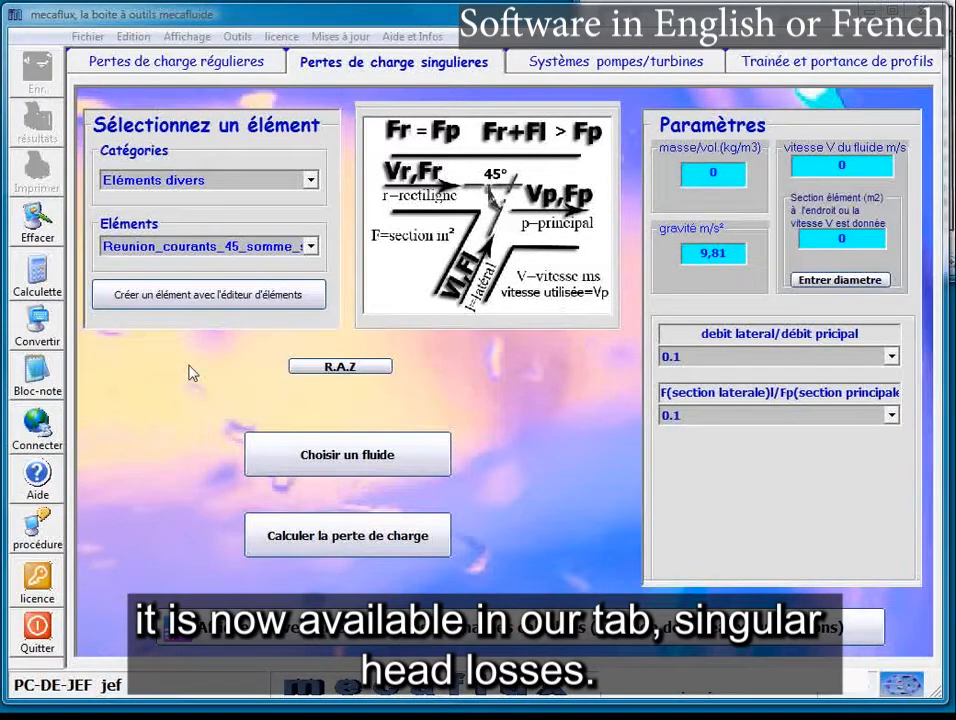
- Switch the element category to rétrécissement and back to Eléments divers, and select the new Reunion_courants_45_somme_superieur element
left_click(310, 181)
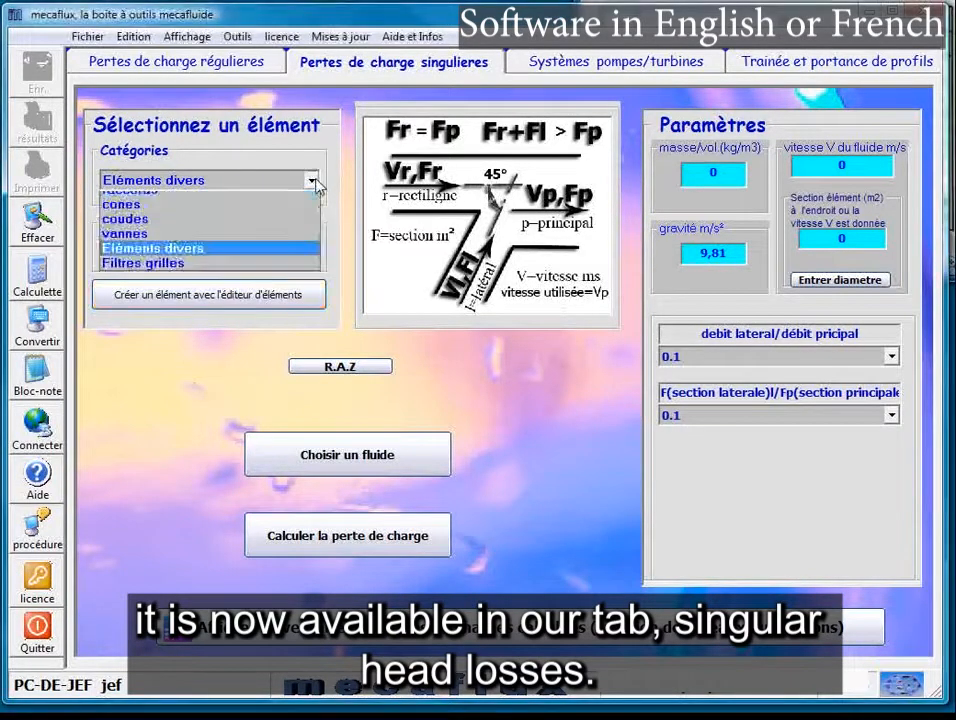
left_click(306, 201)
left_click(311, 181)
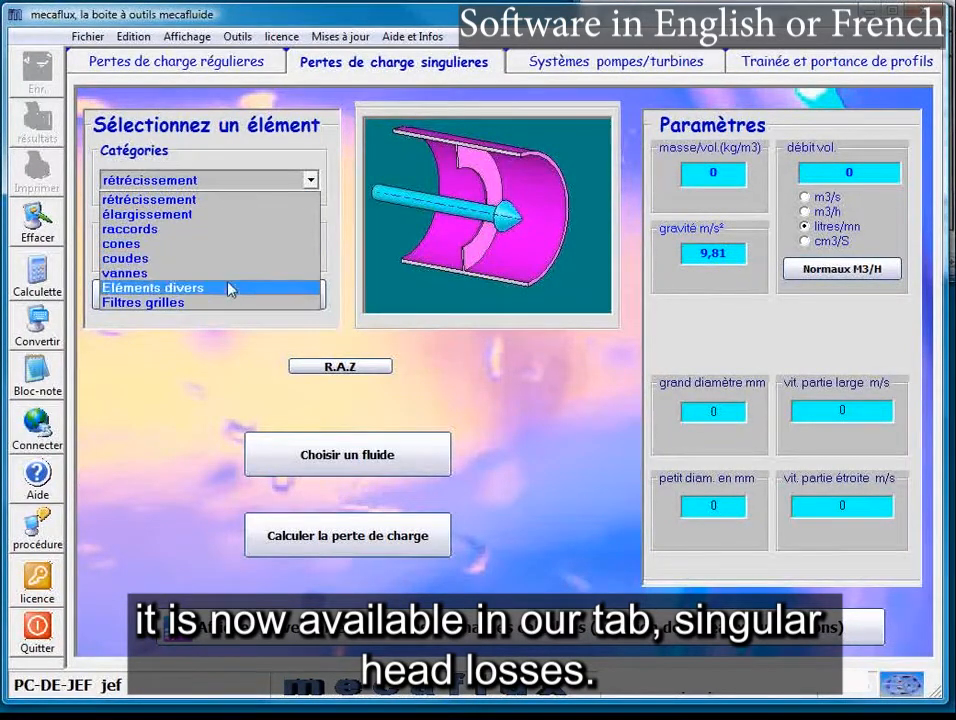
left_click(230, 287)
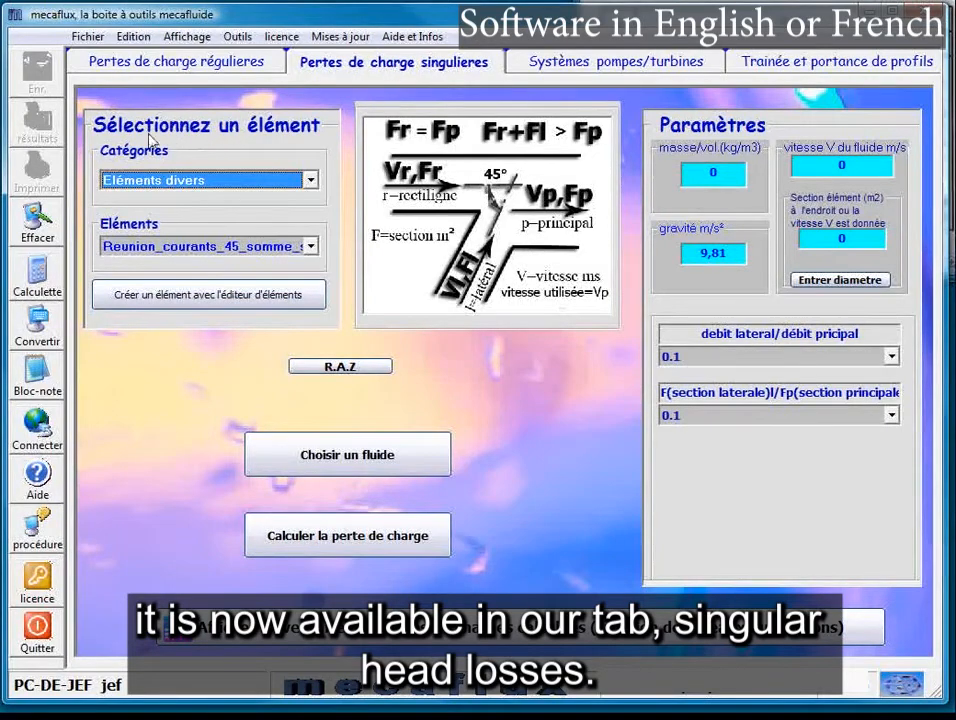
left_click(310, 247)
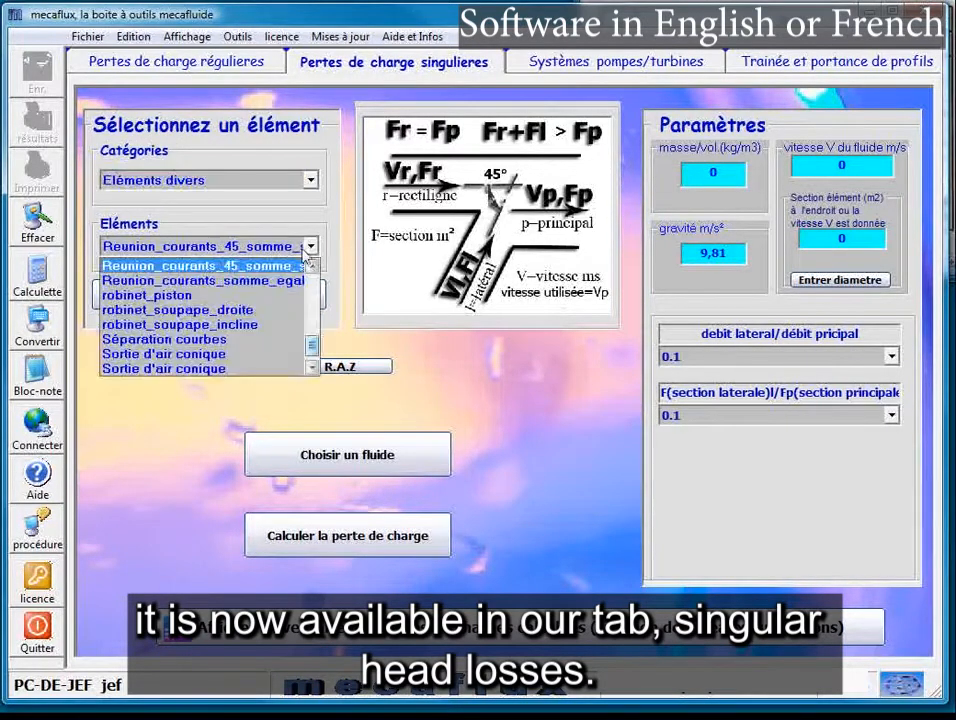
left_click(257, 266)
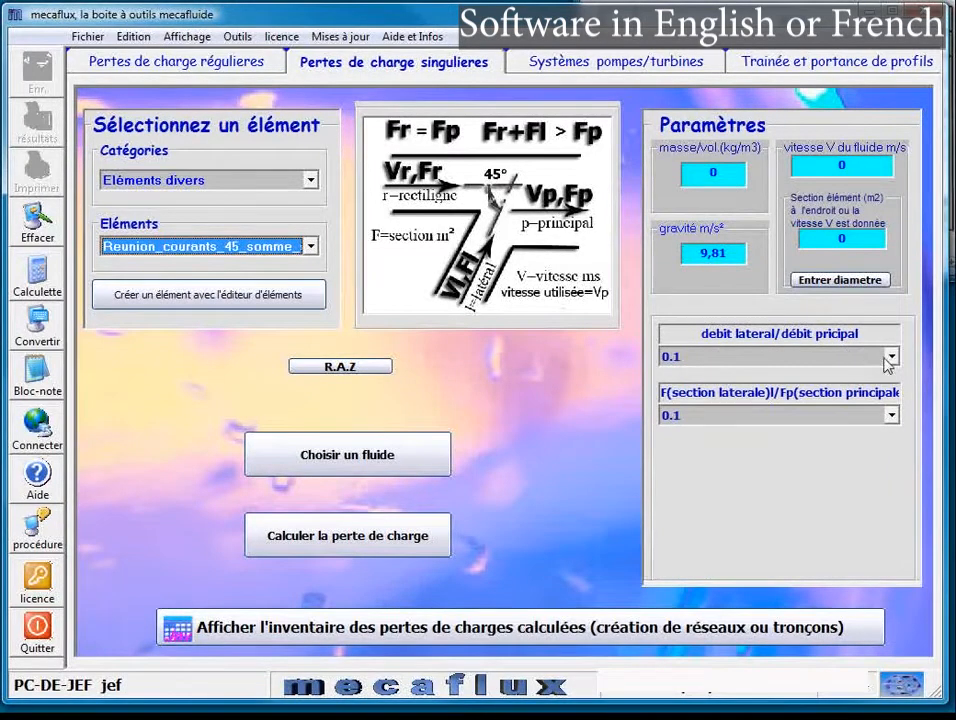
- Look through the value lists of the new element's flow-ratio and section-ratio parameters, keeping both at 0.1
left_click(890, 358)
mouse_move(896, 416)
left_mouse_down()
mouse_move(895, 450)
mouse_move(892, 405)
left_mouse_up()
left_click(839, 376)
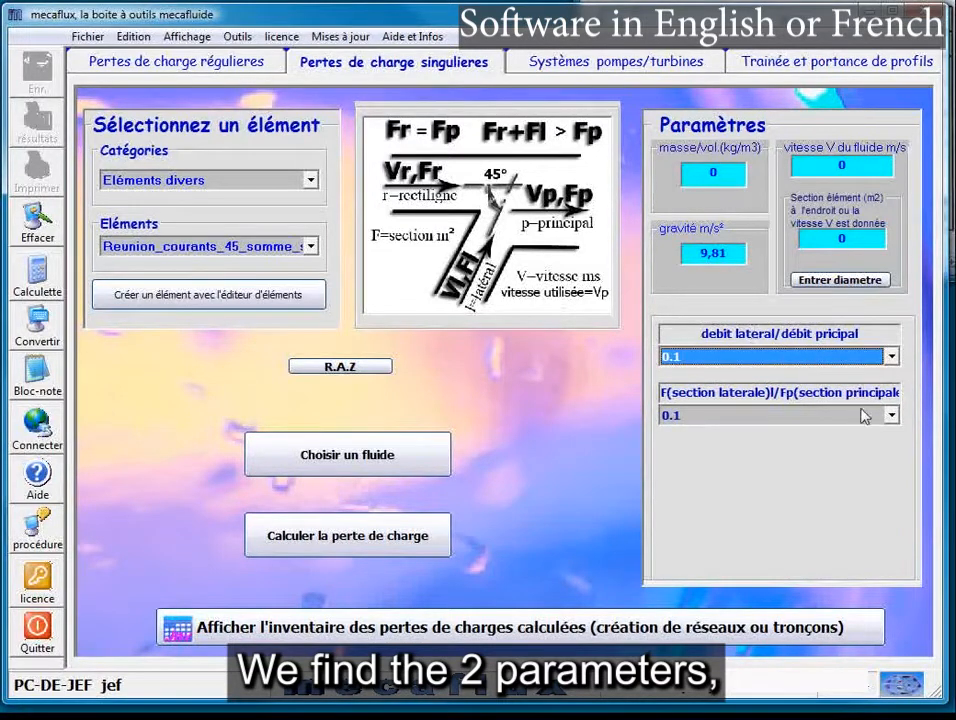
left_click(891, 415)
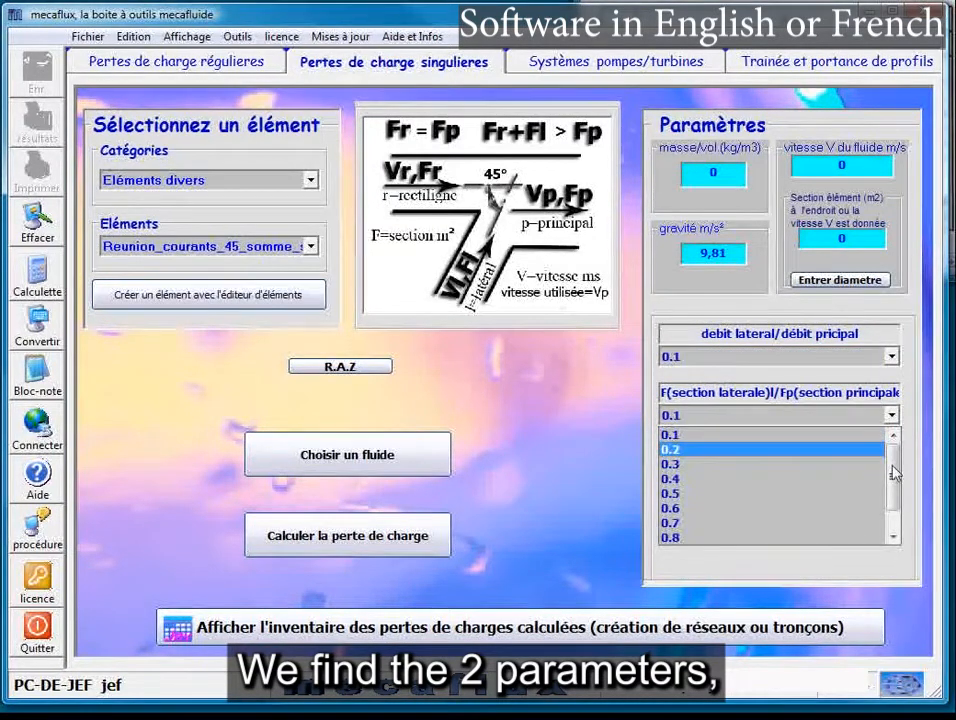
mouse_move(895, 473)
left_mouse_down()
mouse_move(895, 518)
mouse_move(893, 460)
left_mouse_up()
left_click(771, 394)
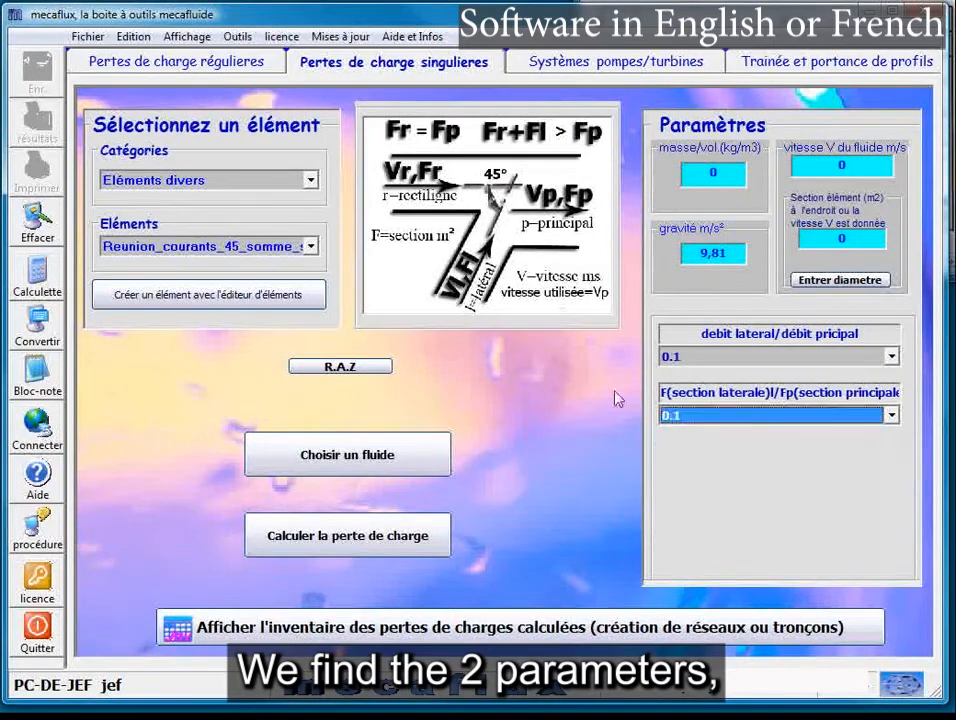
left_click_drag(688, 392, 642, 392)
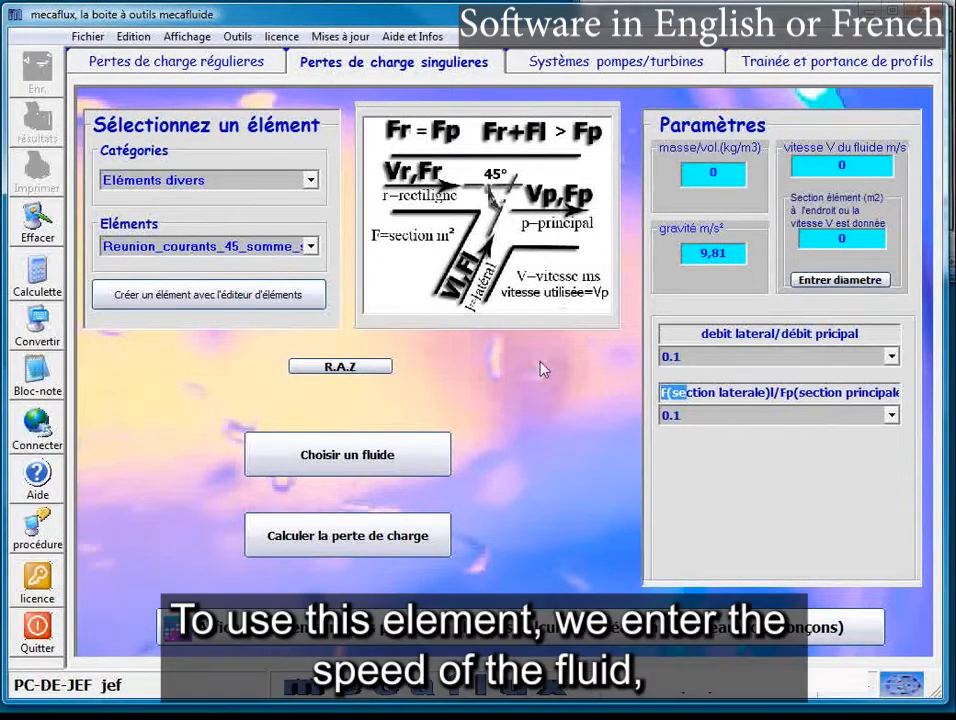
- Set the fluid velocity for the junction element to 10 m/s
left_click(840, 167)
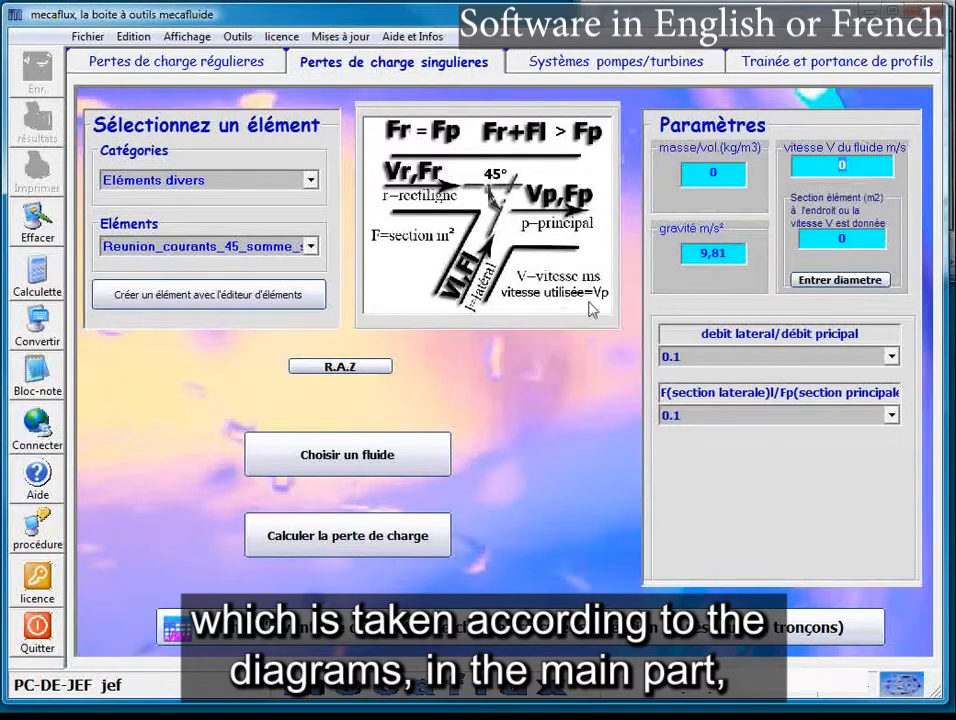
type("20")
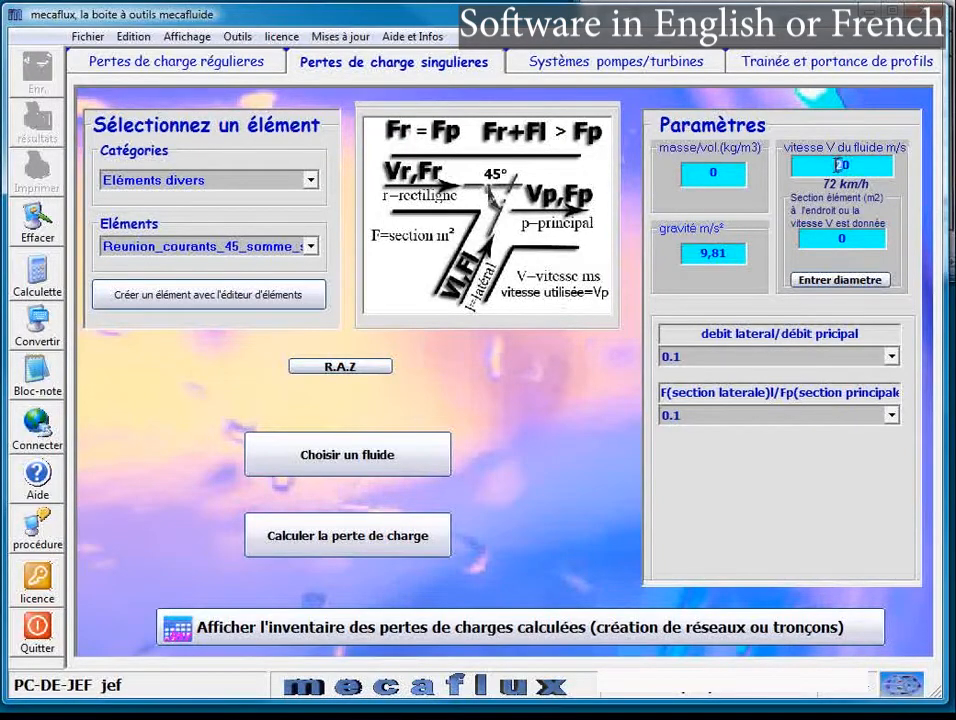
type("1")
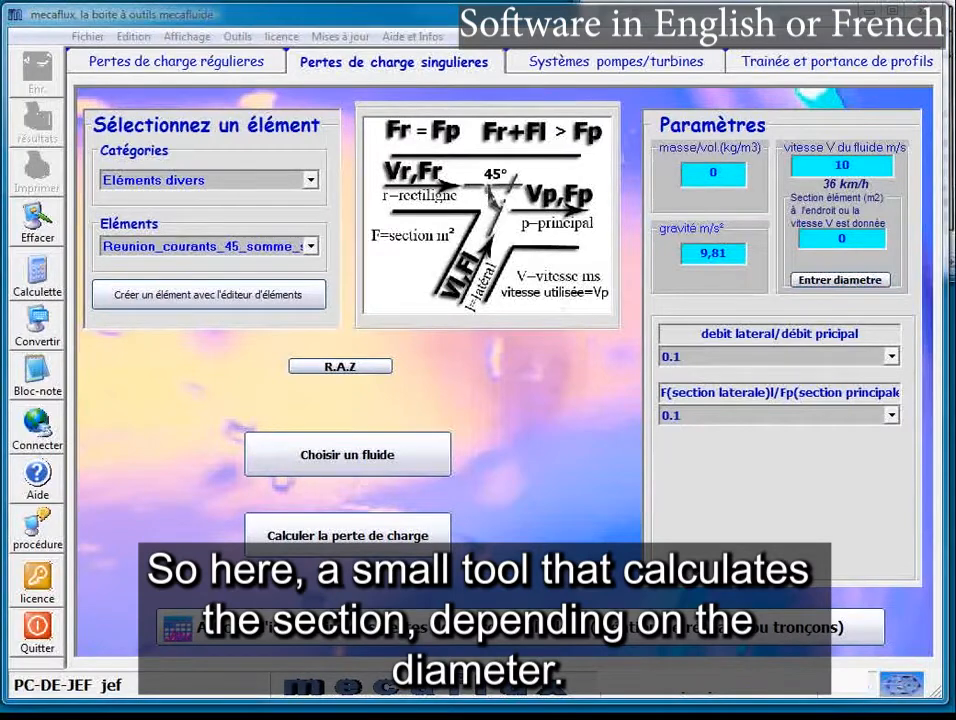
- Calculate the section for a 100 mm diameter and apply it to the junction element
left_click(840, 280)
left_click_drag(374, 420, 565, 356)
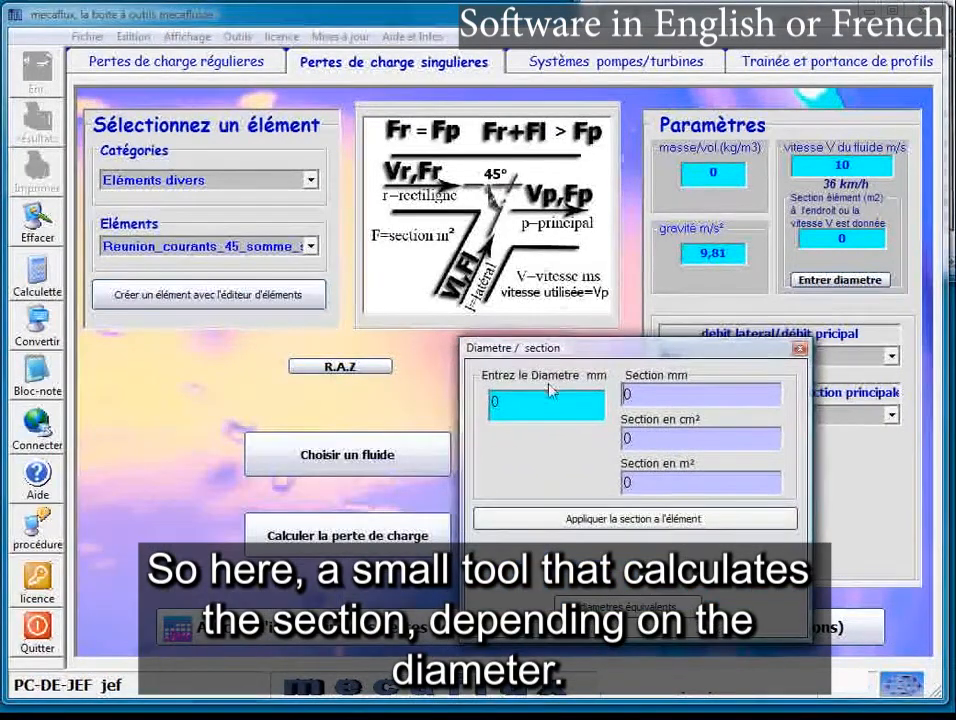
left_click_drag(514, 404, 464, 406)
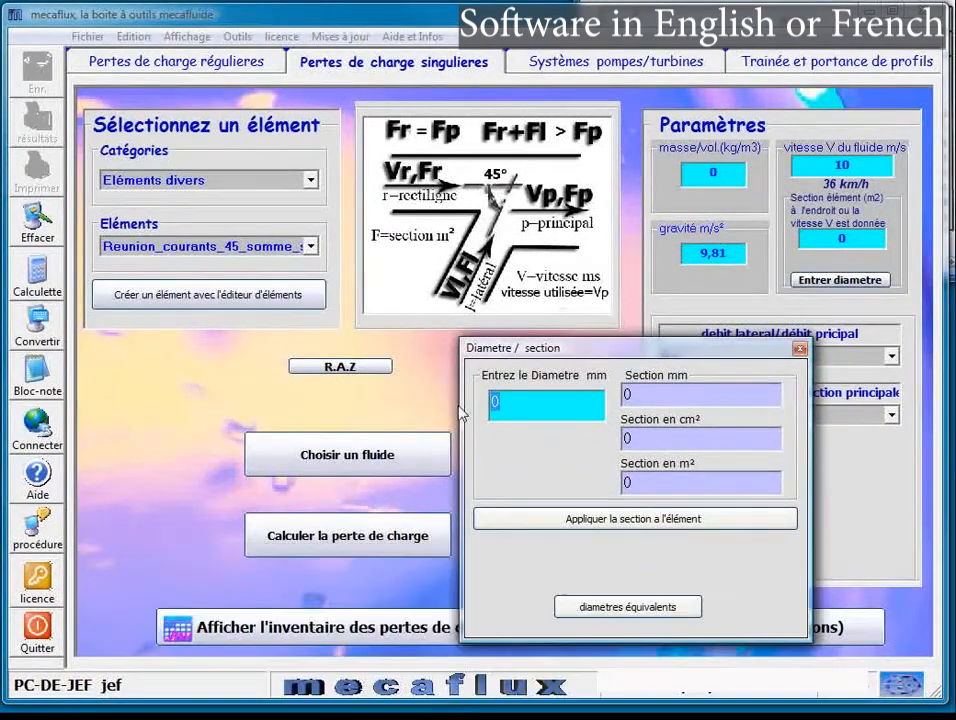
type("100")
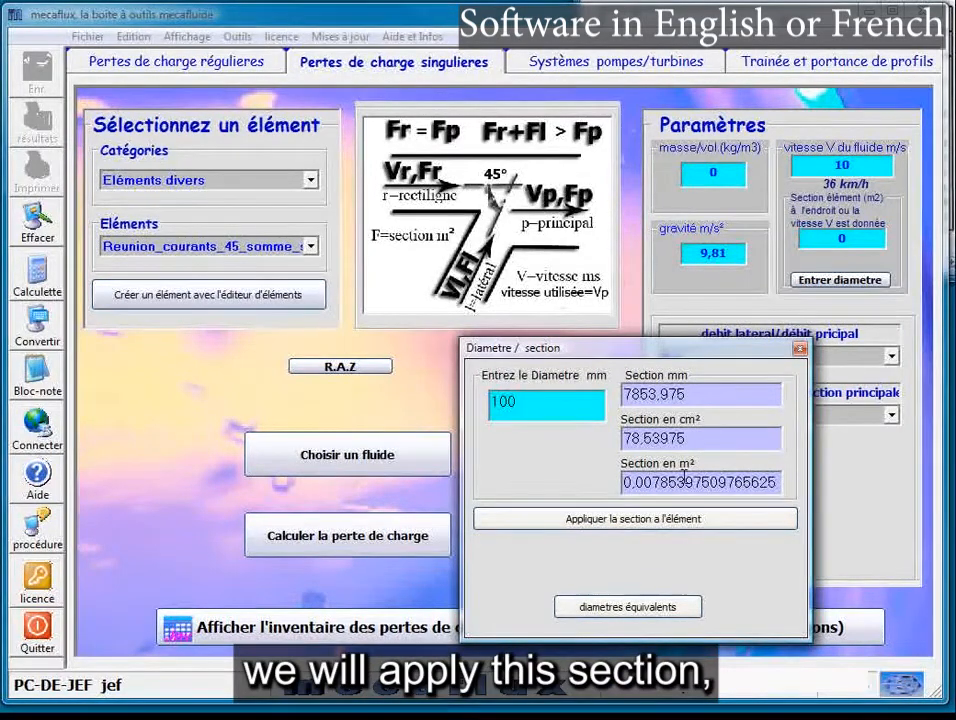
left_click(667, 528)
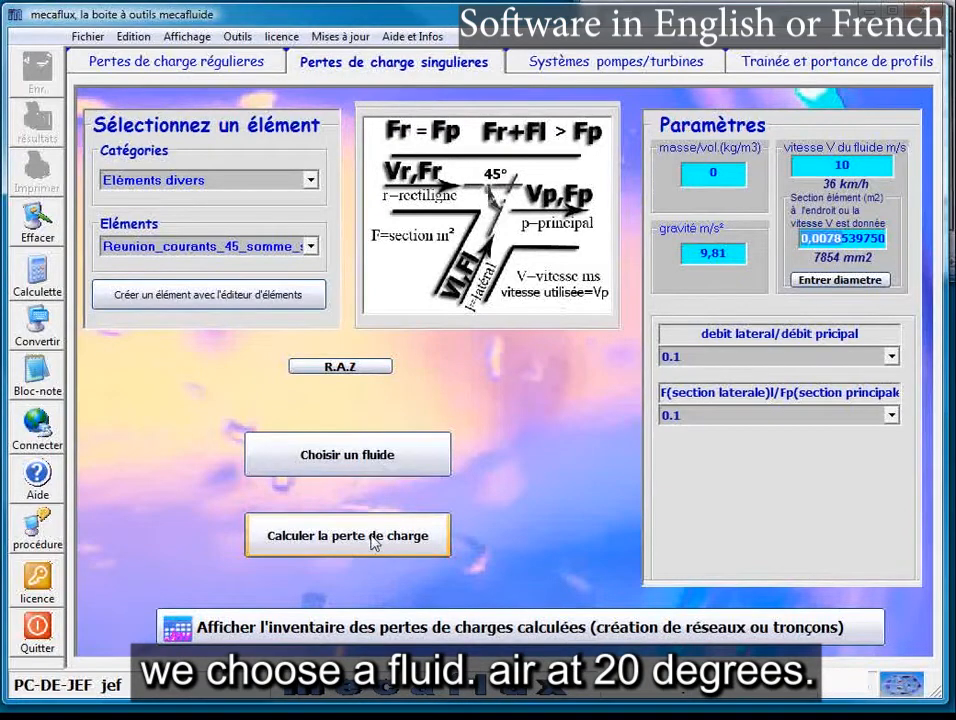
- Choose the gas Air at 20 °C as the fluid, with an absolute operating pressure of 1 bar
left_click(386, 470)
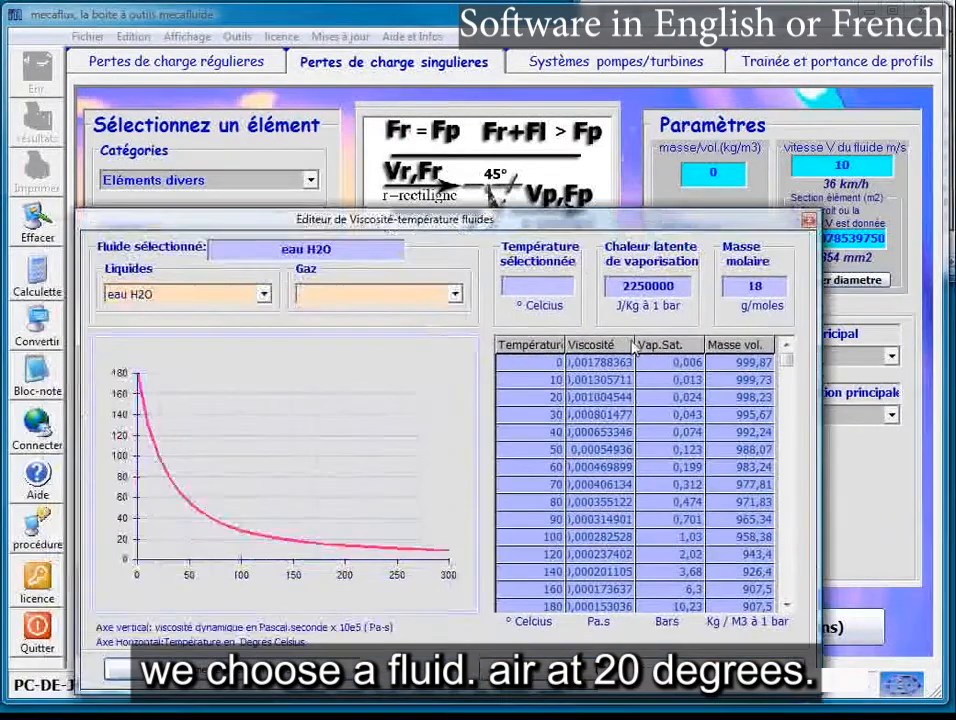
left_click(455, 293)
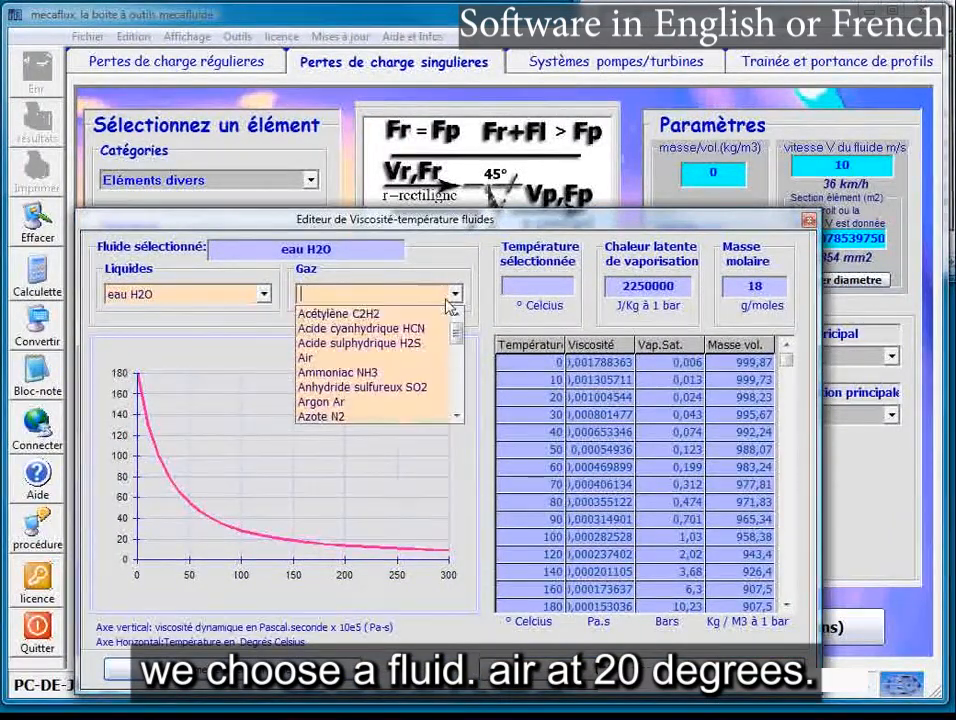
left_click(360, 370)
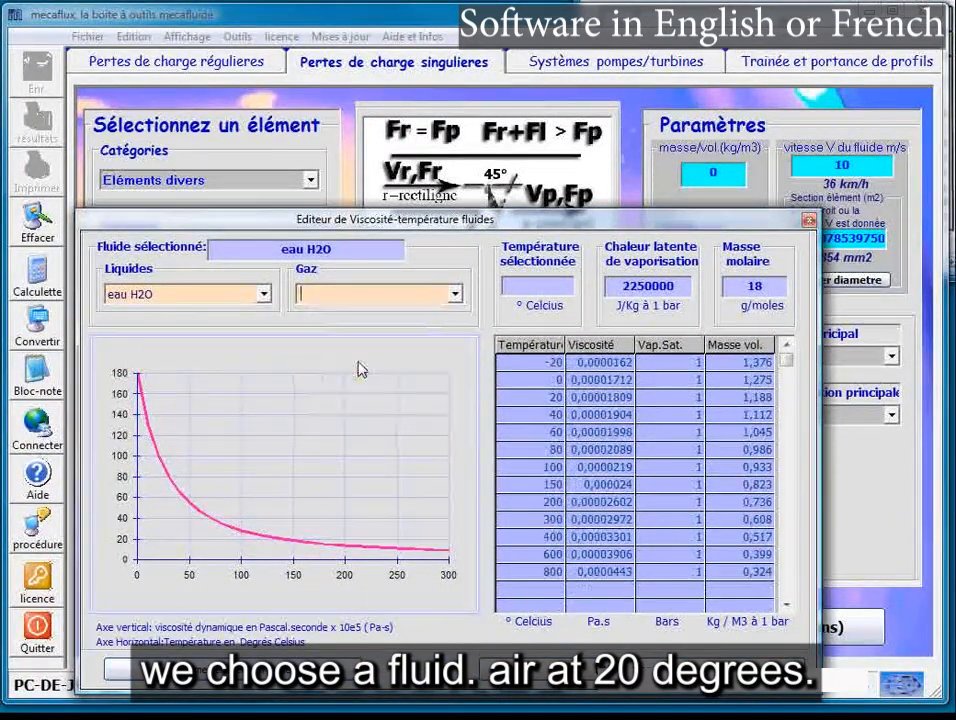
left_click(523, 399)
left_click(640, 669)
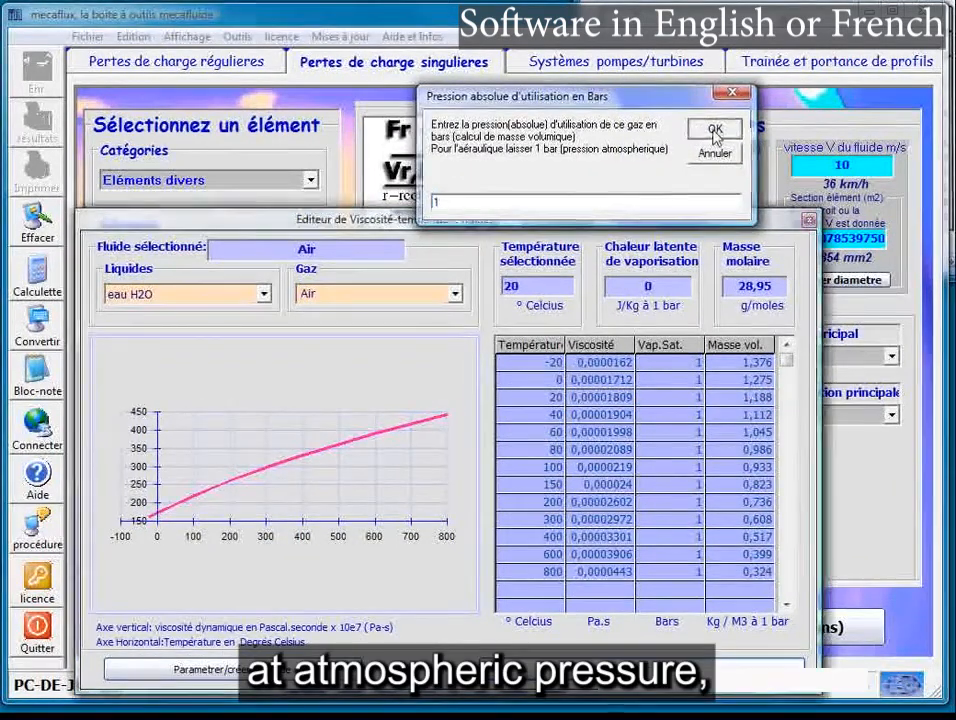
left_click(711, 128)
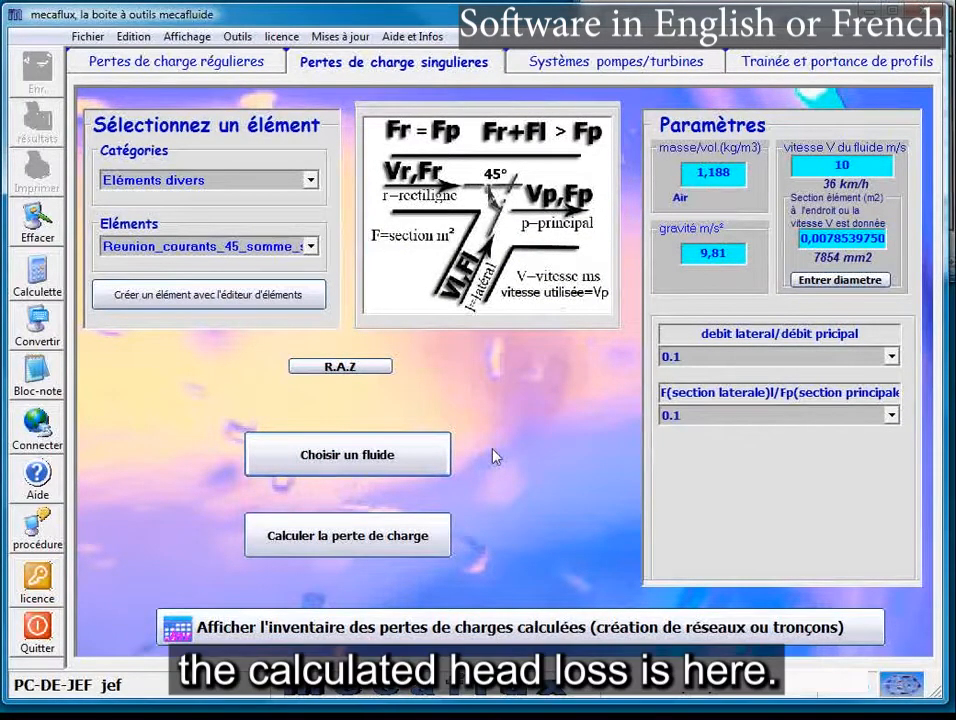
- Calculate the junction's head loss and widen the element column of the loss inventory to show the full element name
left_click(430, 540)
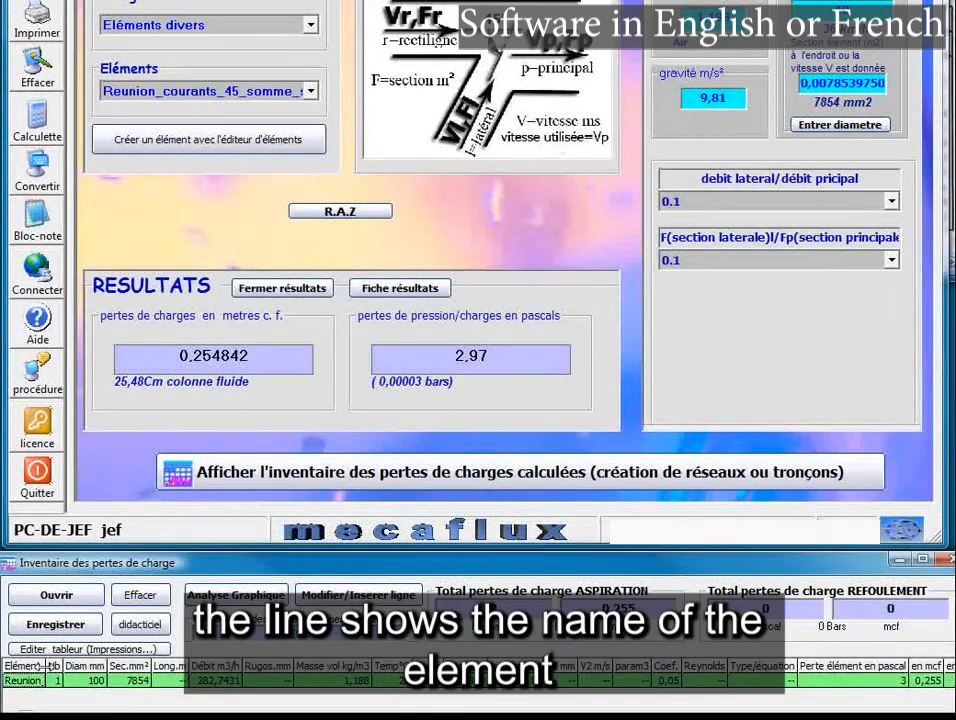
left_click_drag(42, 666, 187, 666)
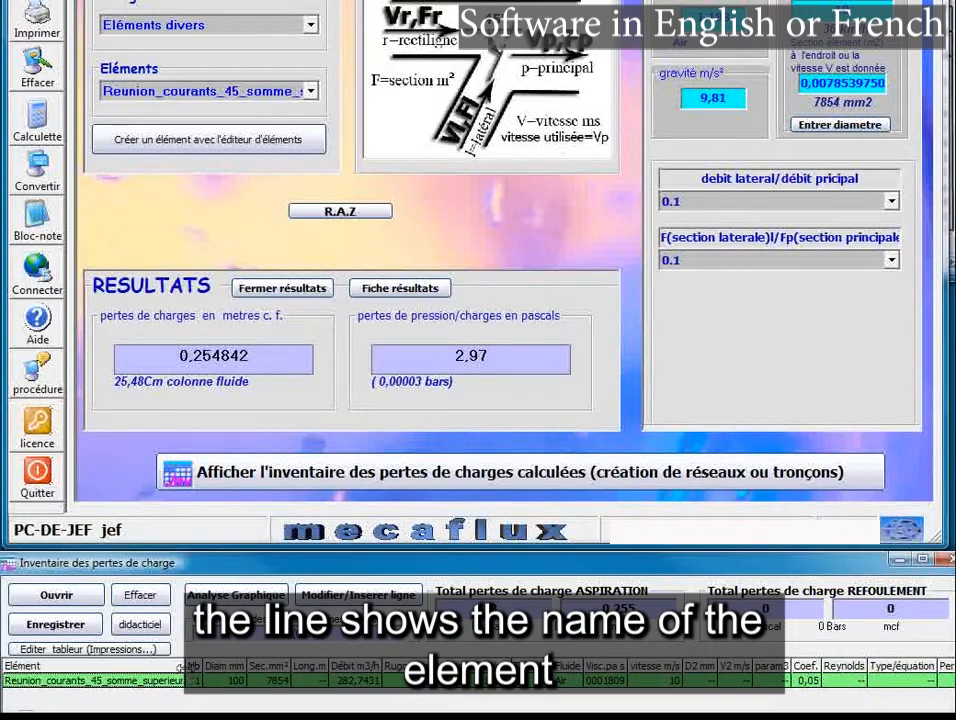
mouse_move(186, 667)
left_mouse_down()
mouse_move(240, 667)
mouse_move(187, 667)
left_mouse_up()
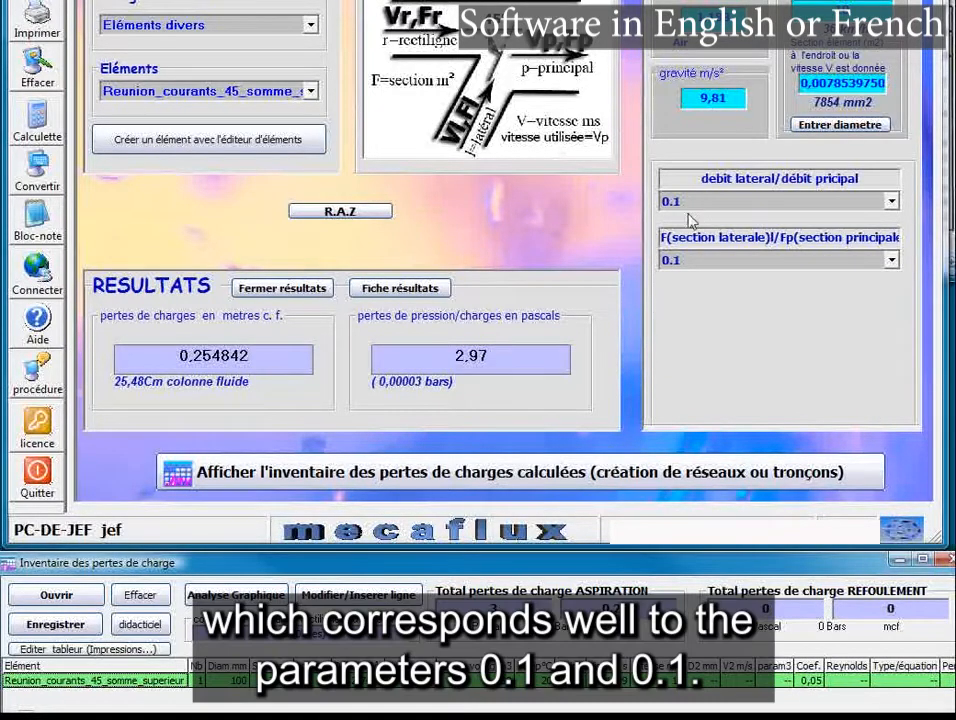
- Compare the coefficient on the inventory line with the source table in the diag_7.4 image
left_click(952, 205)
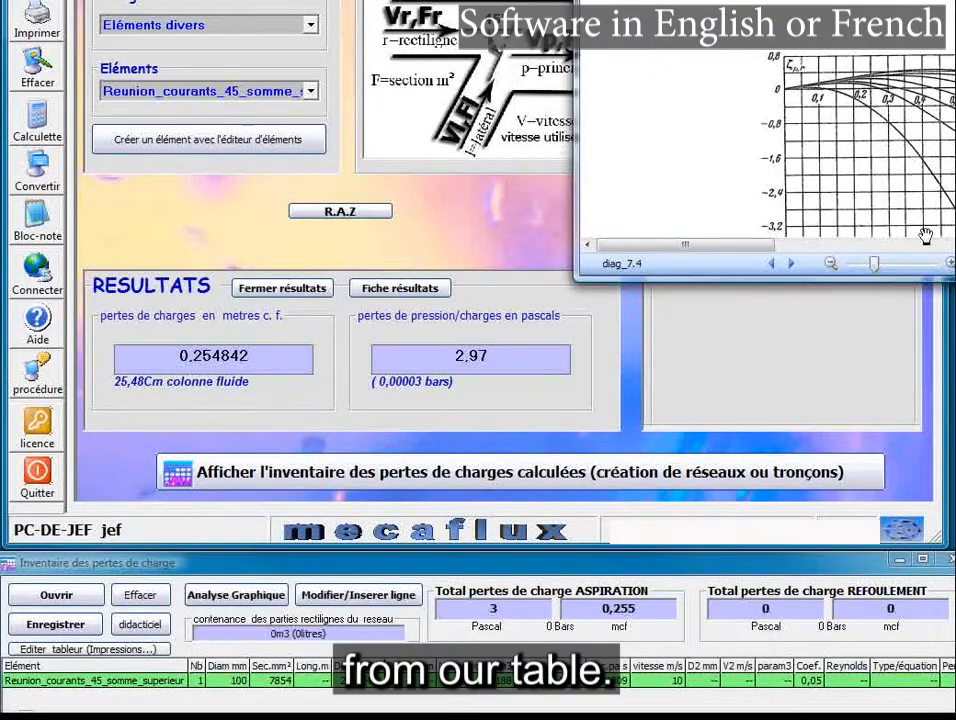
scroll(768, 145, "up", 3)
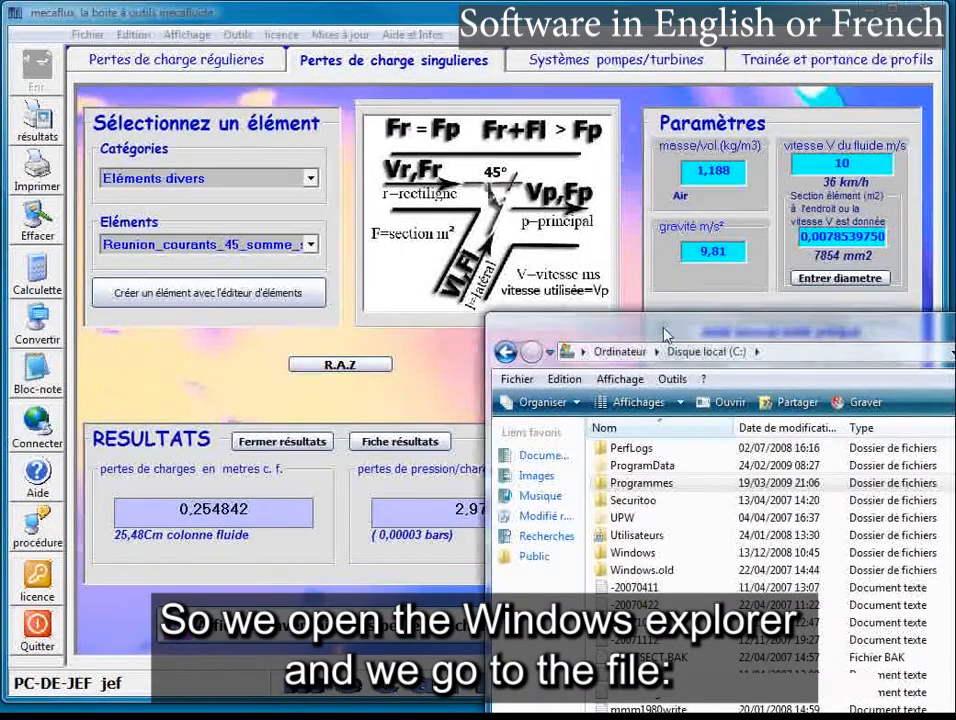
- Switch to Windows Explorer and open the MECAFLUX\singularites folder under Programmes on drive C:
left_click_drag(664, 335, 503, 110)
double_click(527, 360)
scroll(491, 465, "down", 4)
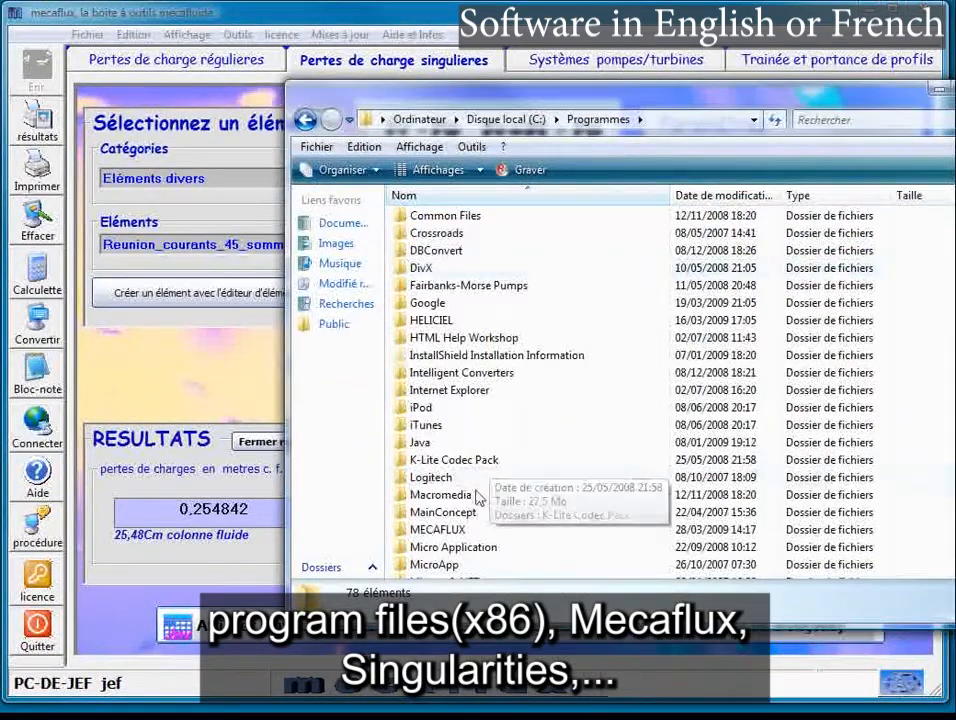
double_click(455, 533)
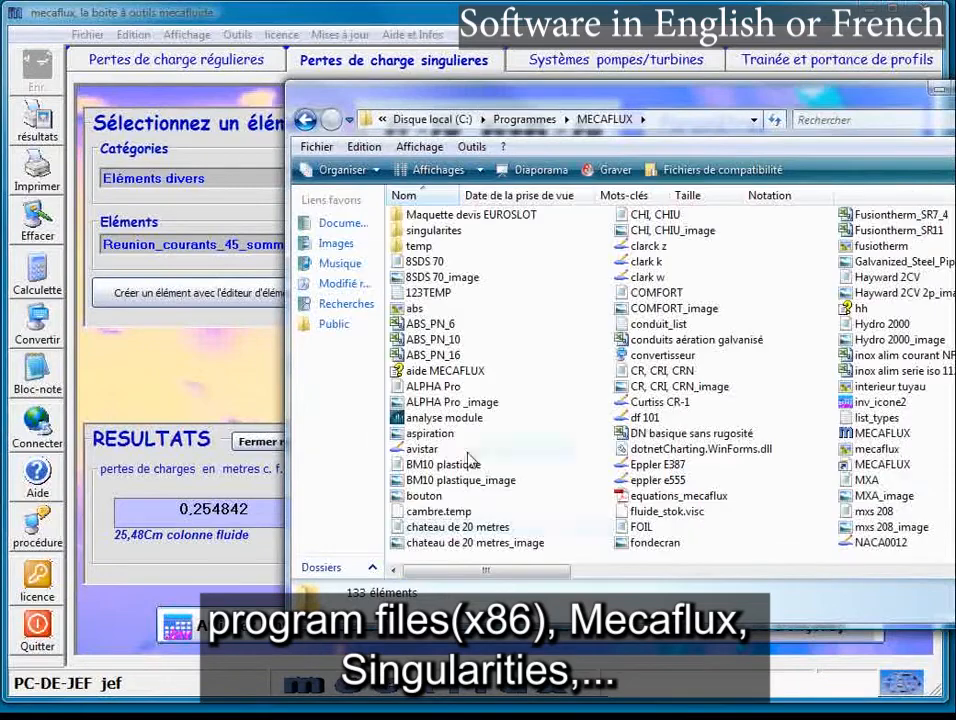
double_click(425, 230)
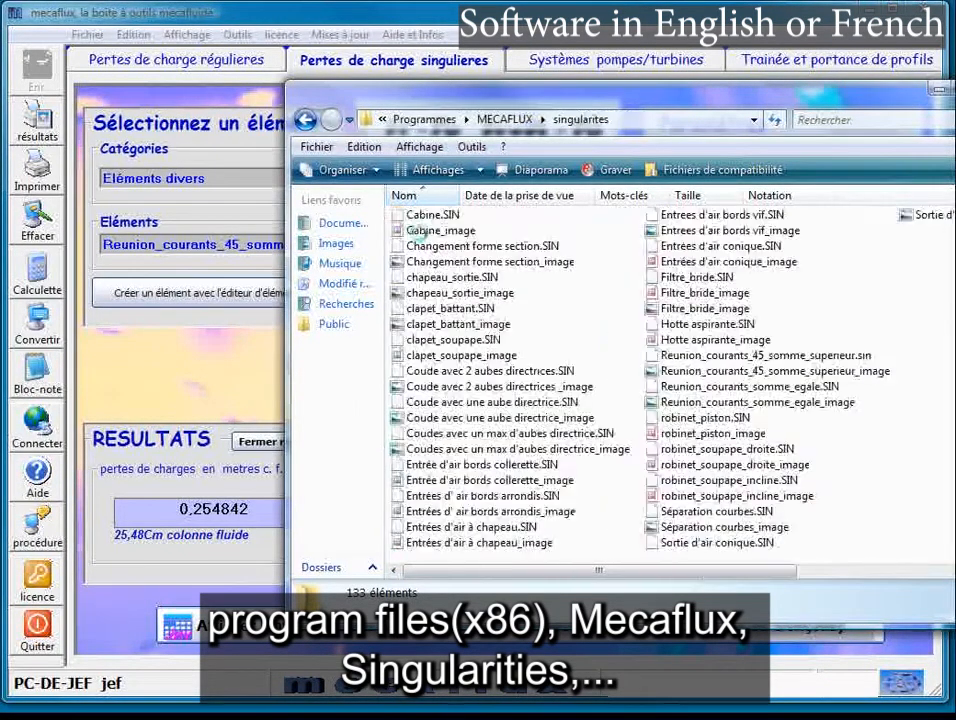
left_click_drag(568, 107, 492, 75)
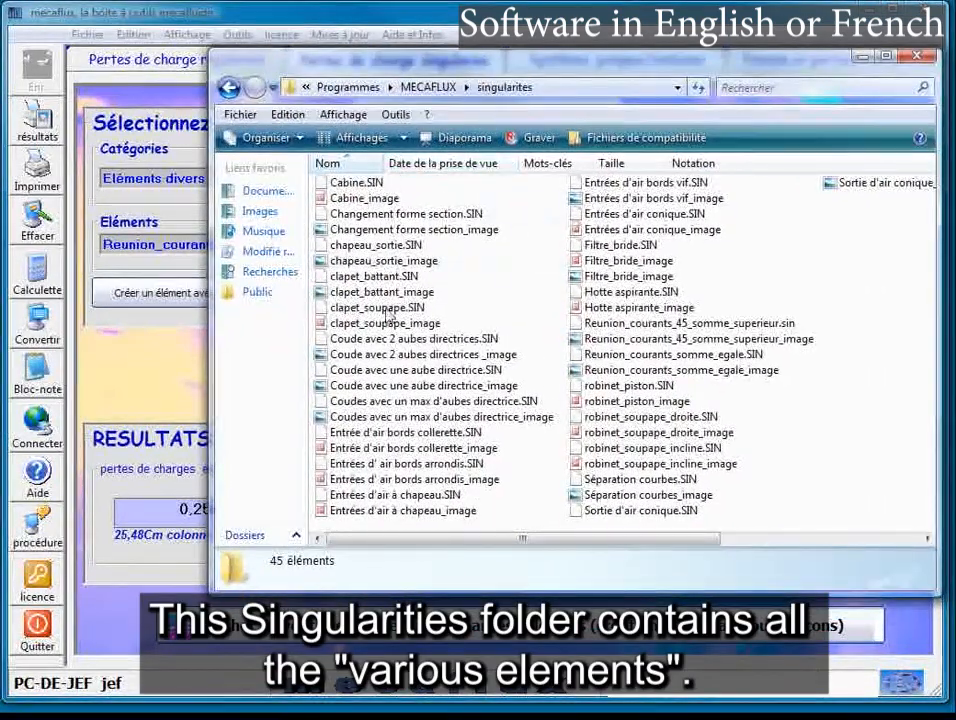
left_click_drag(405, 543, 363, 538)
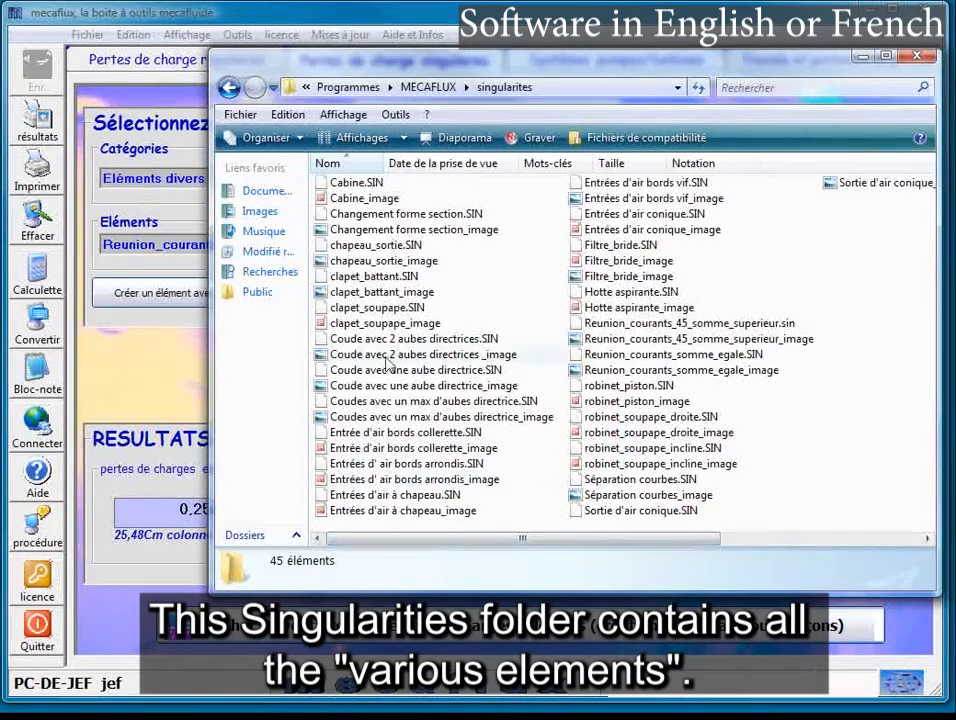
- View the Reunion_courants_45_somme_superieur_image file and compare it with the picture shown for the element in Mecaflux
mouse_move(386, 358)
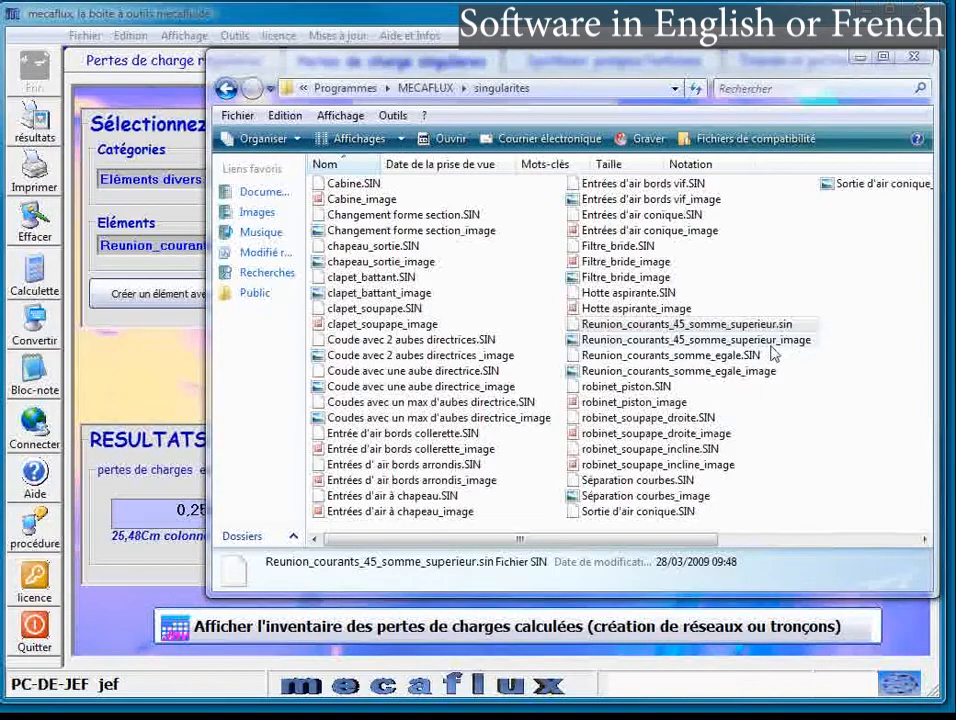
double_click(678, 341)
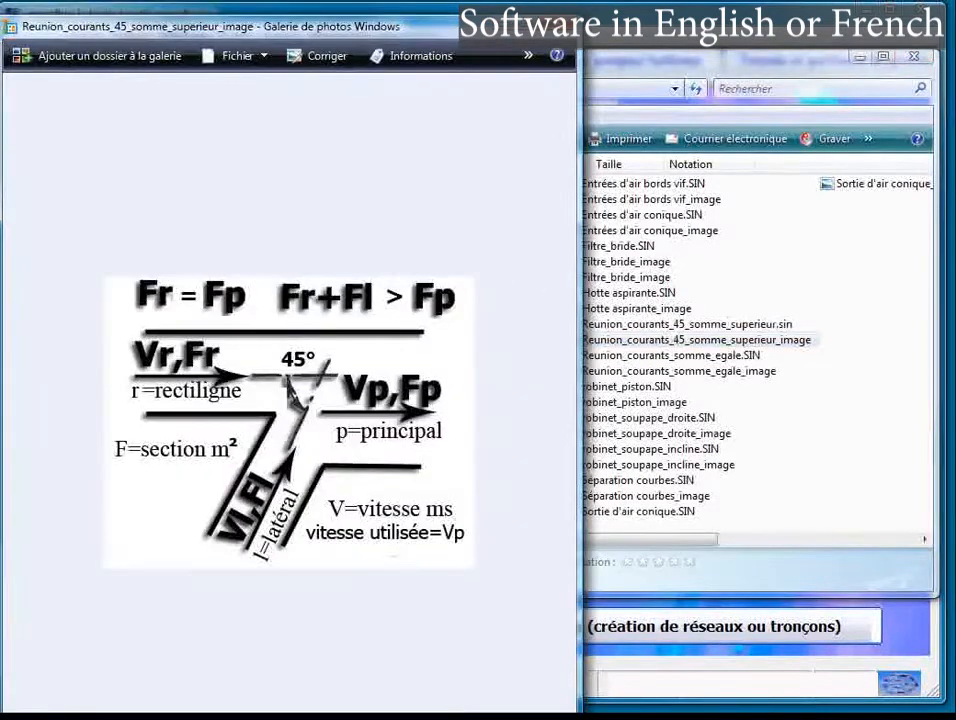
left_click_drag(257, 32, 725, 42)
left_click(115, 25)
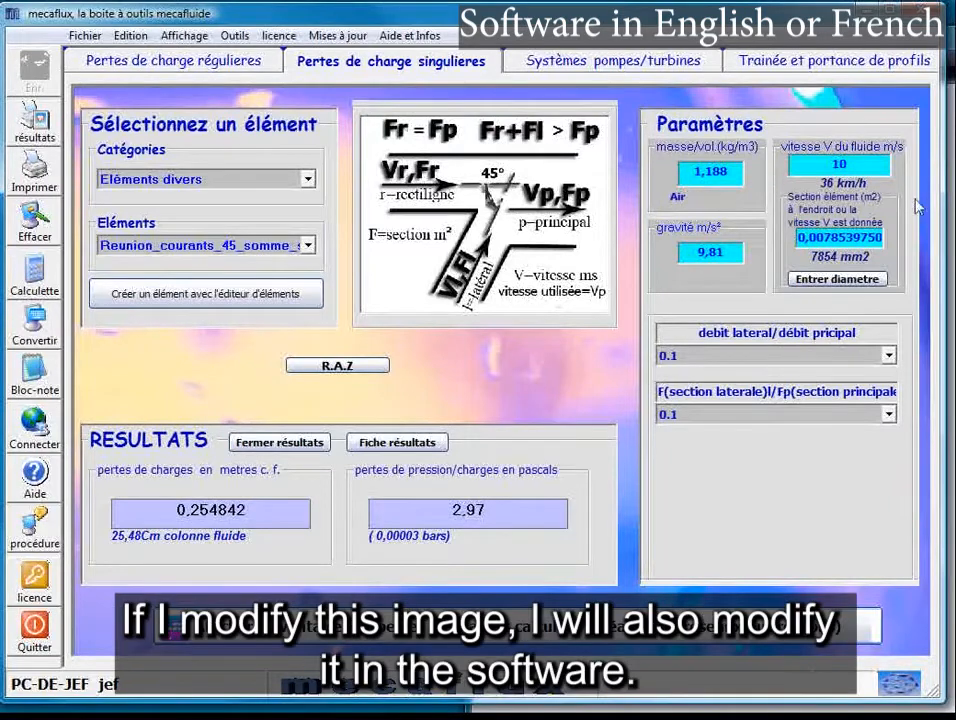
left_click(950, 217)
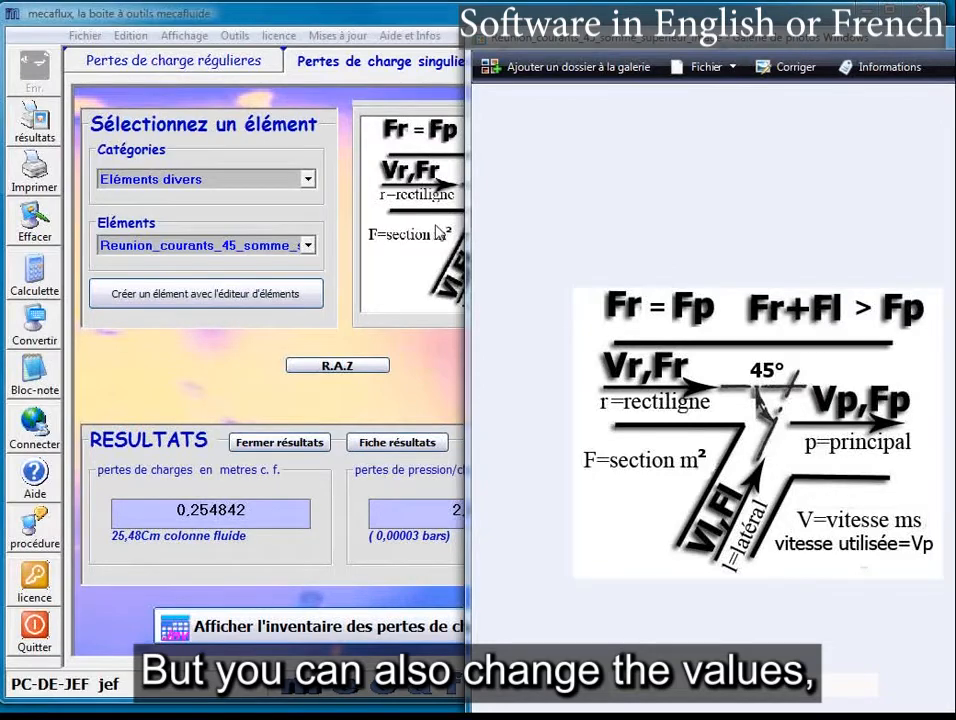
left_click(439, 235)
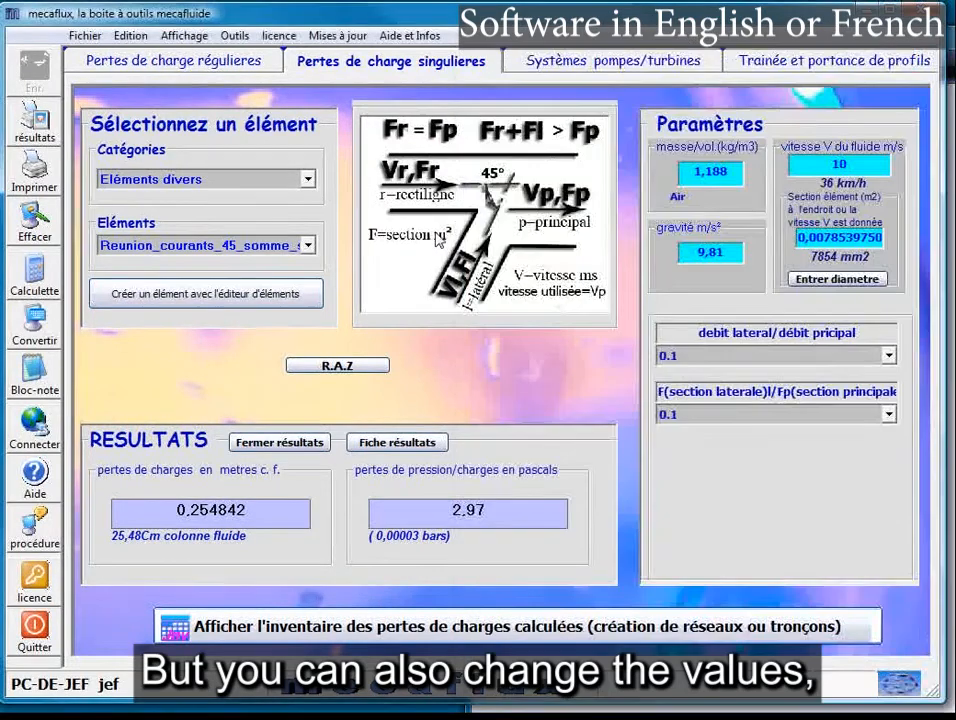
- Look through the lateral-to-principal flow-ratio values, keep 0.1, and glance at the element's image again
left_click(702, 357)
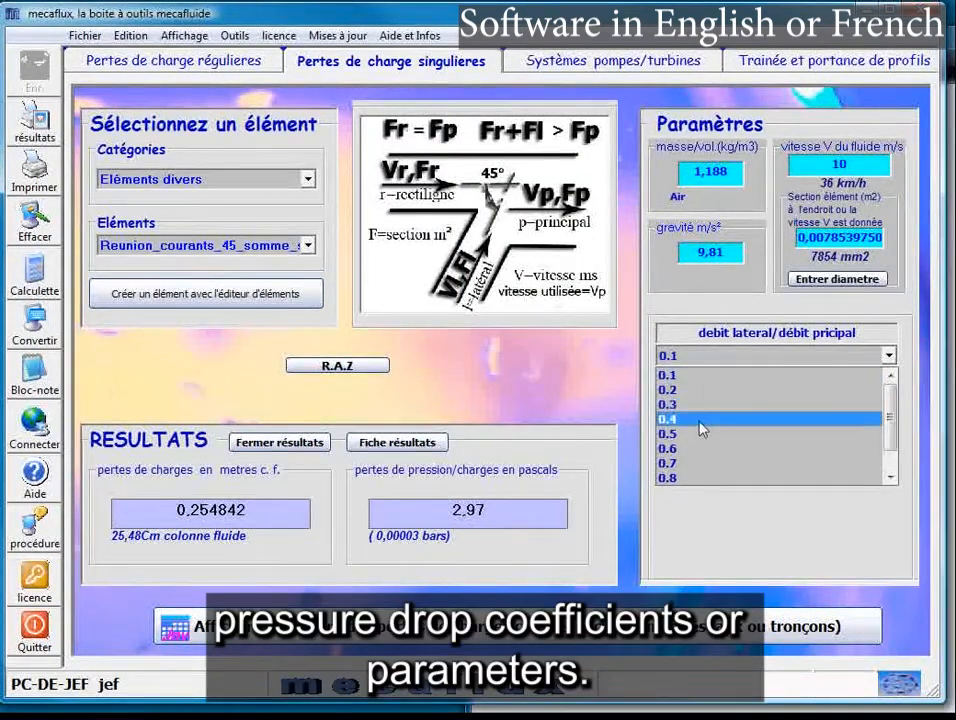
left_click(696, 374)
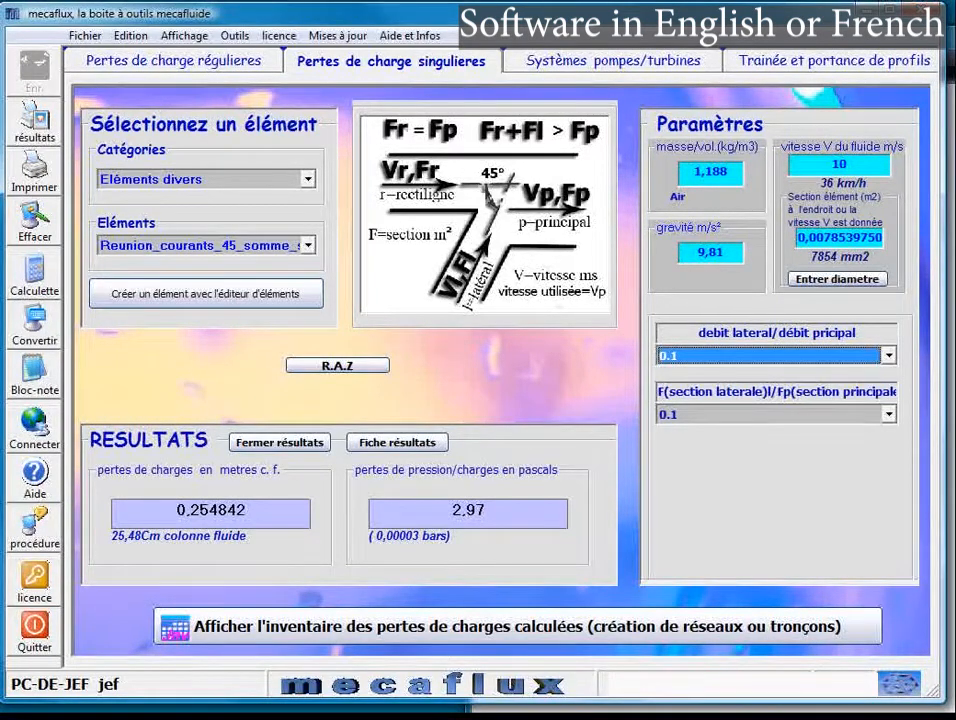
left_click(560, 717)
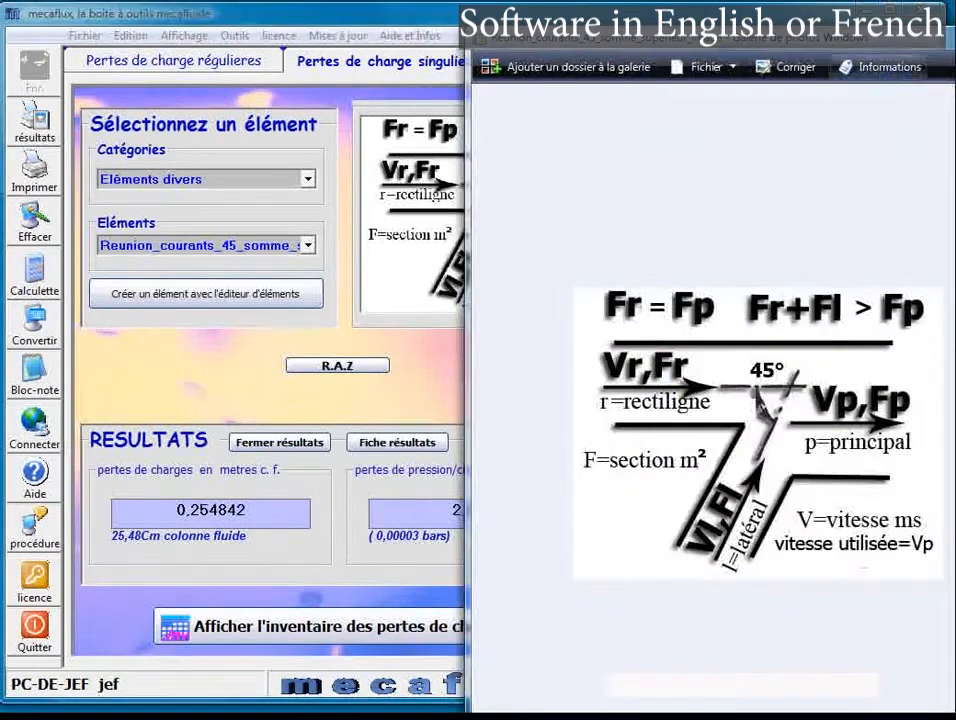
left_click(560, 717)
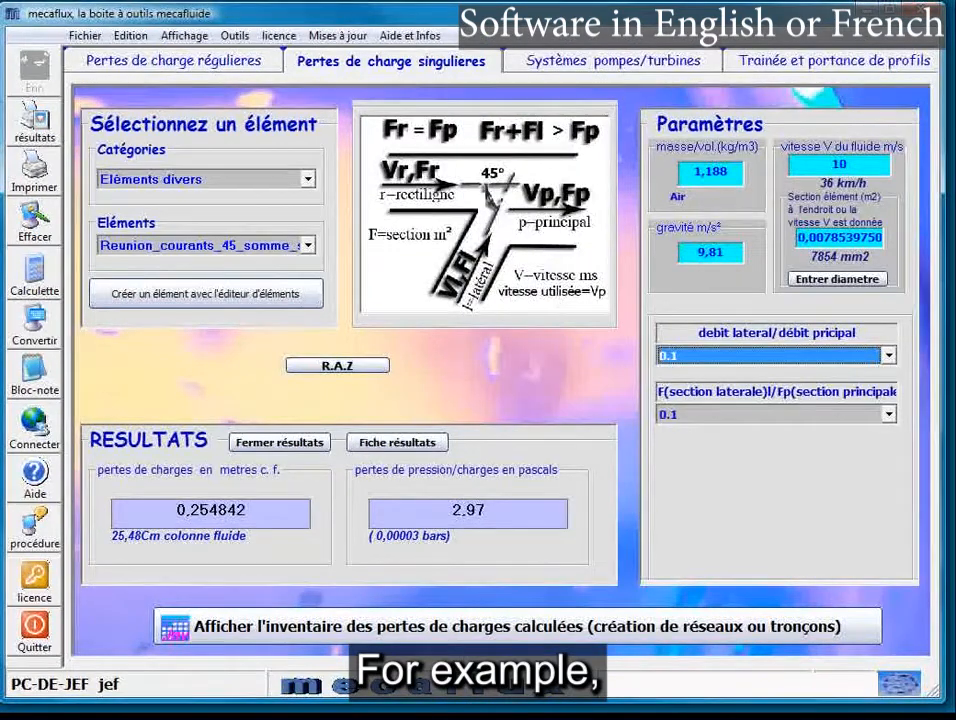
- Open Reunion_courants_45_somme_superieur.sin from the singularites folder with Bloc-notes and heighten its window to show more lines
left_click(105, 717)
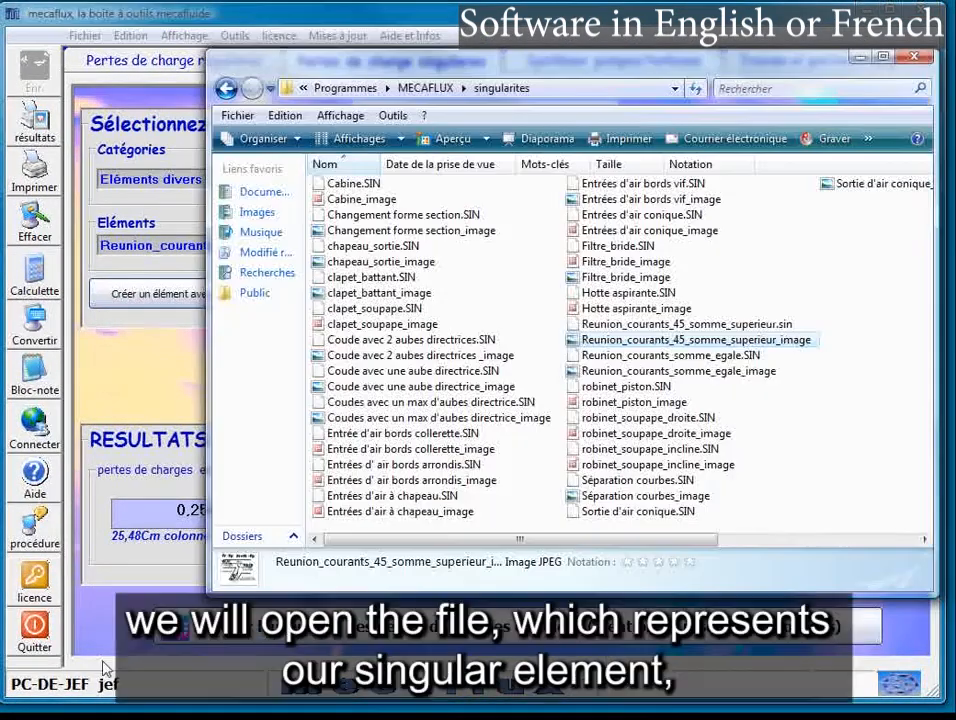
left_click(676, 330)
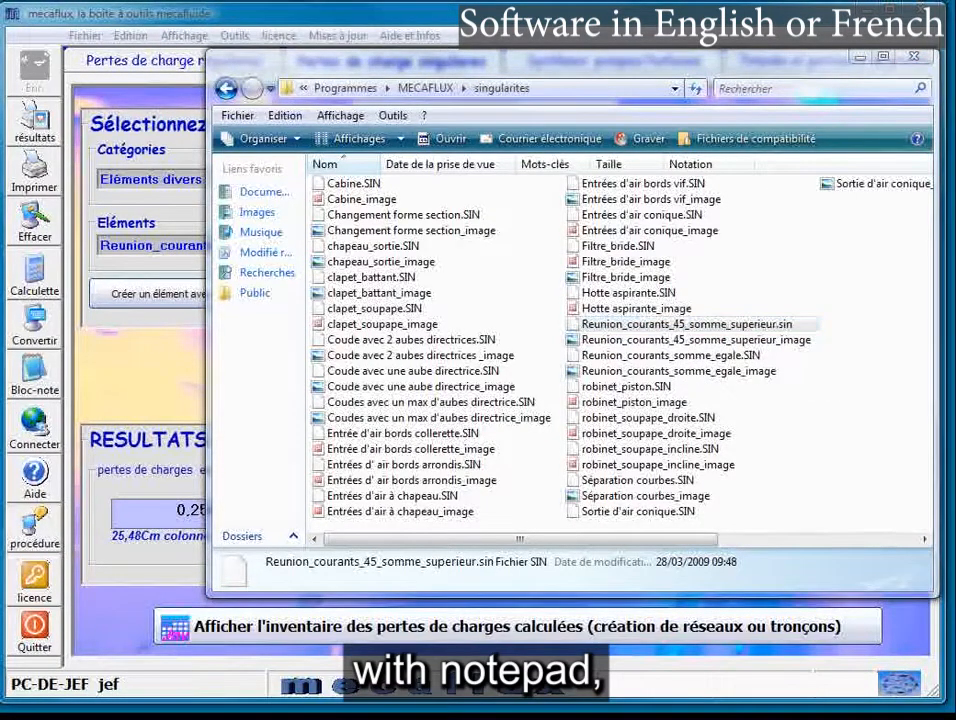
left_click_drag(2, 430, 792, 227)
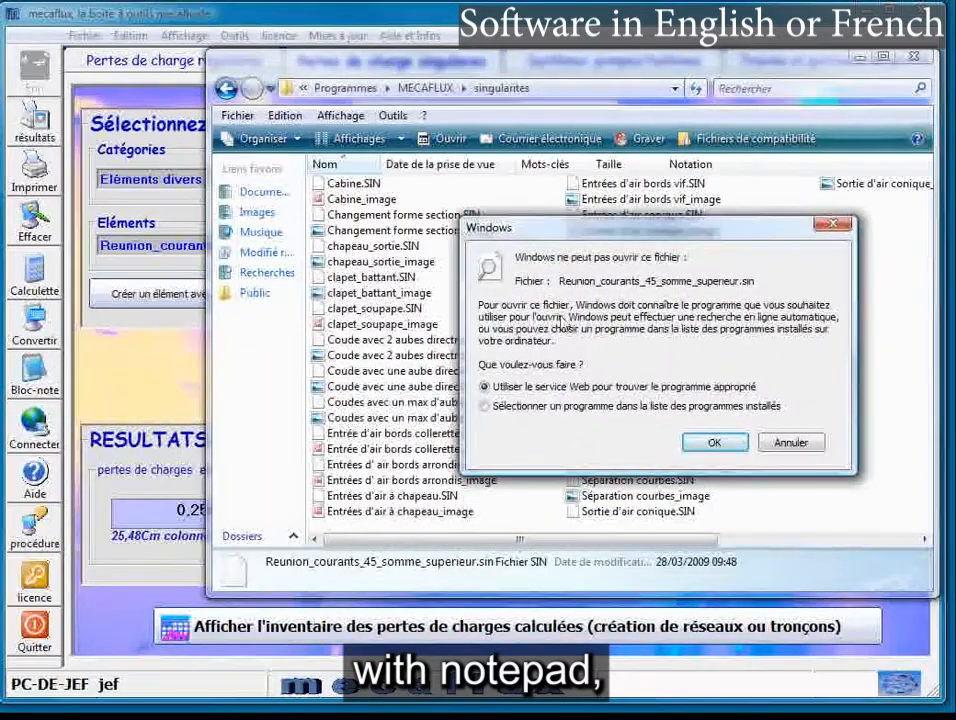
left_click(485, 406)
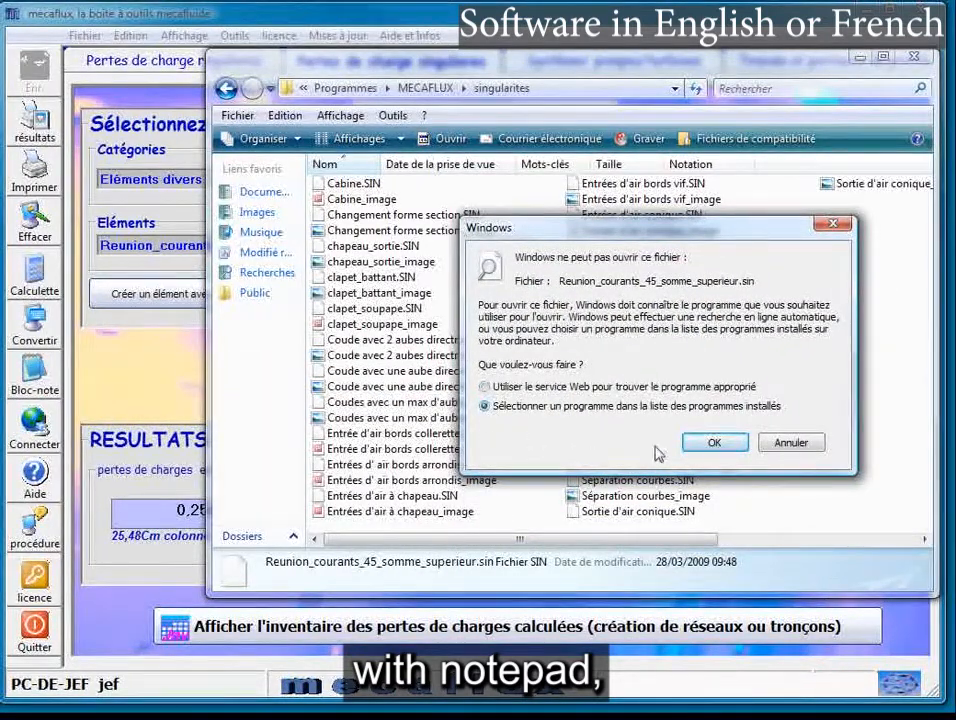
left_click(714, 442)
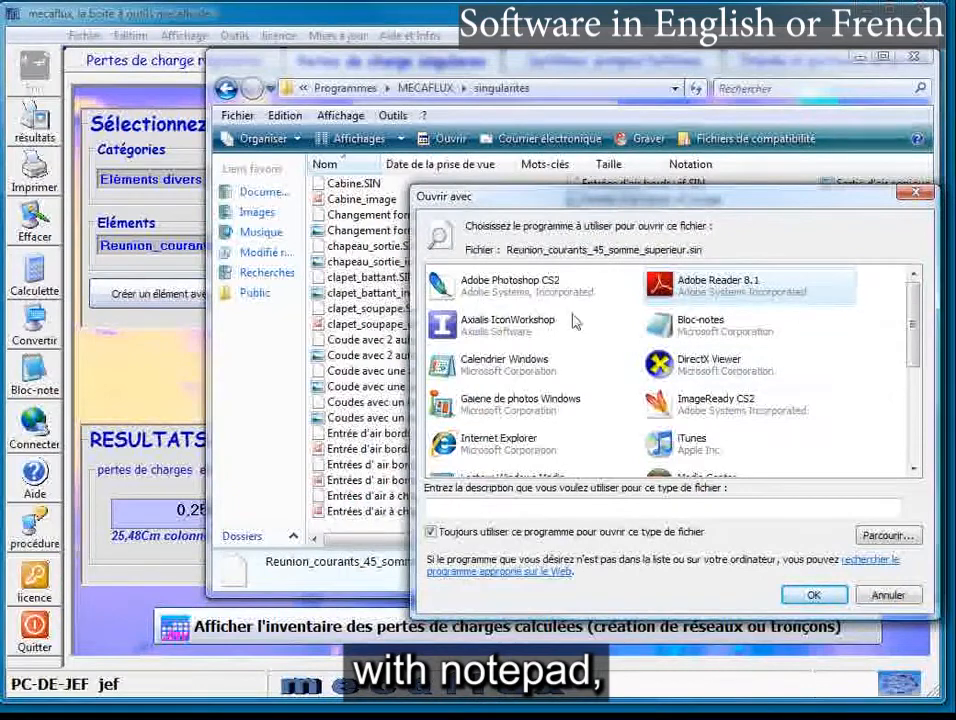
double_click(700, 322)
left_click_drag(492, 114, 400, 29)
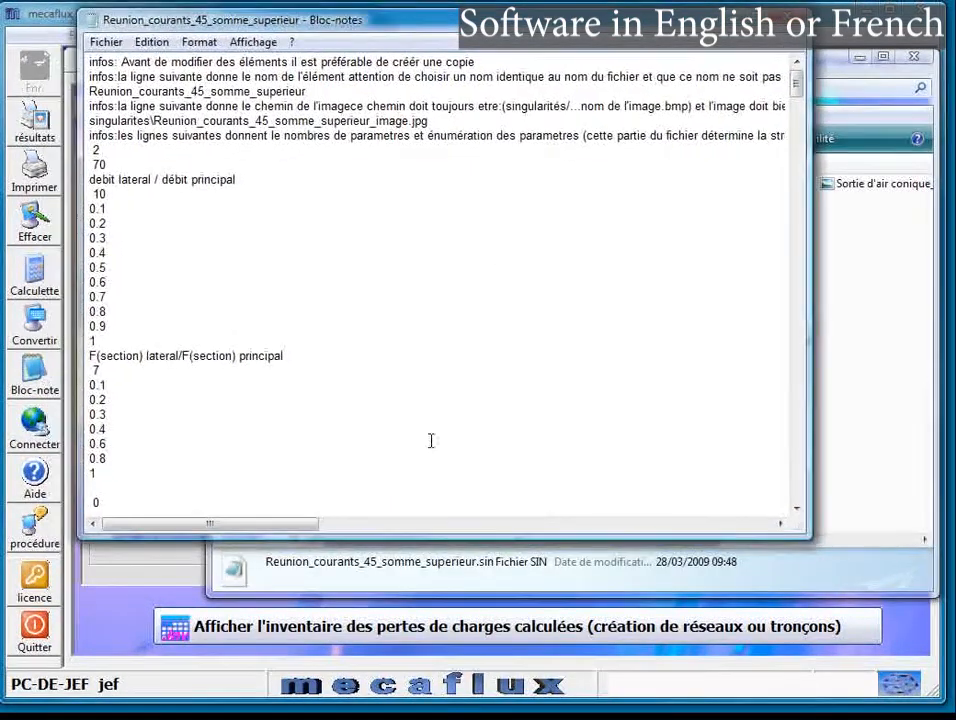
left_click_drag(505, 533, 505, 663)
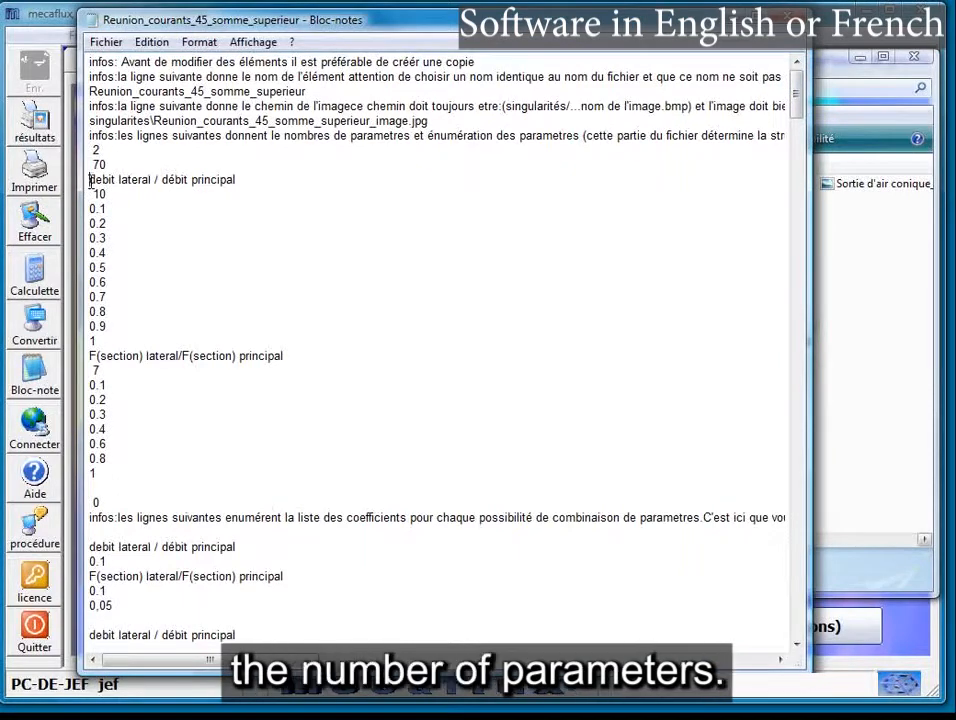
- Examine the names, value counts and value lists of the lateral-to-principal flow and section parameters in the .sin file
left_click_drag(89, 180, 245, 181)
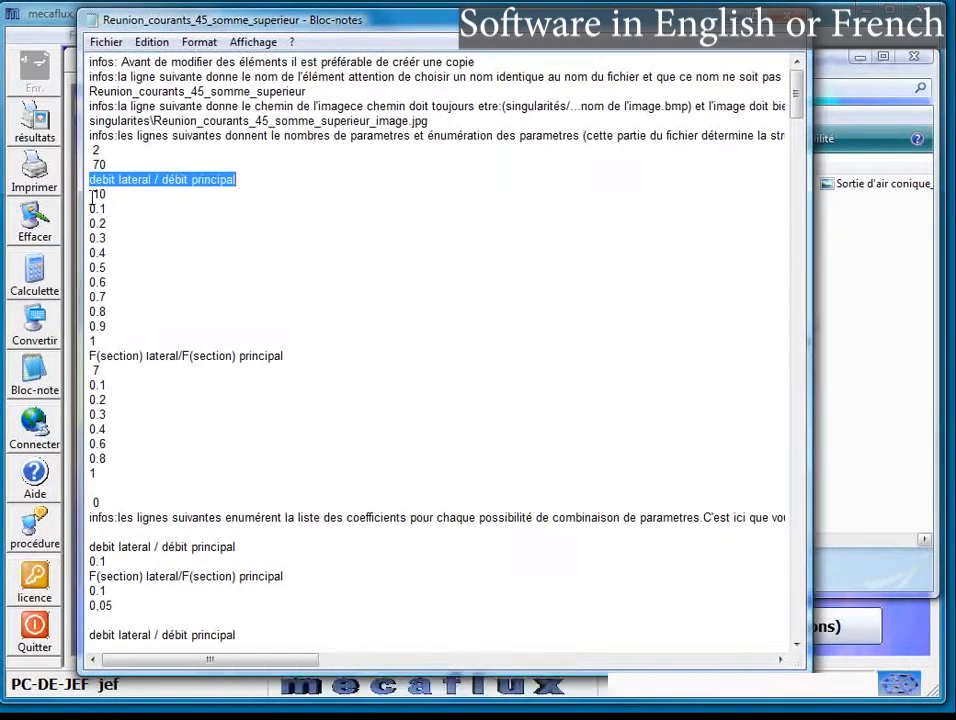
left_click_drag(88, 207, 107, 339)
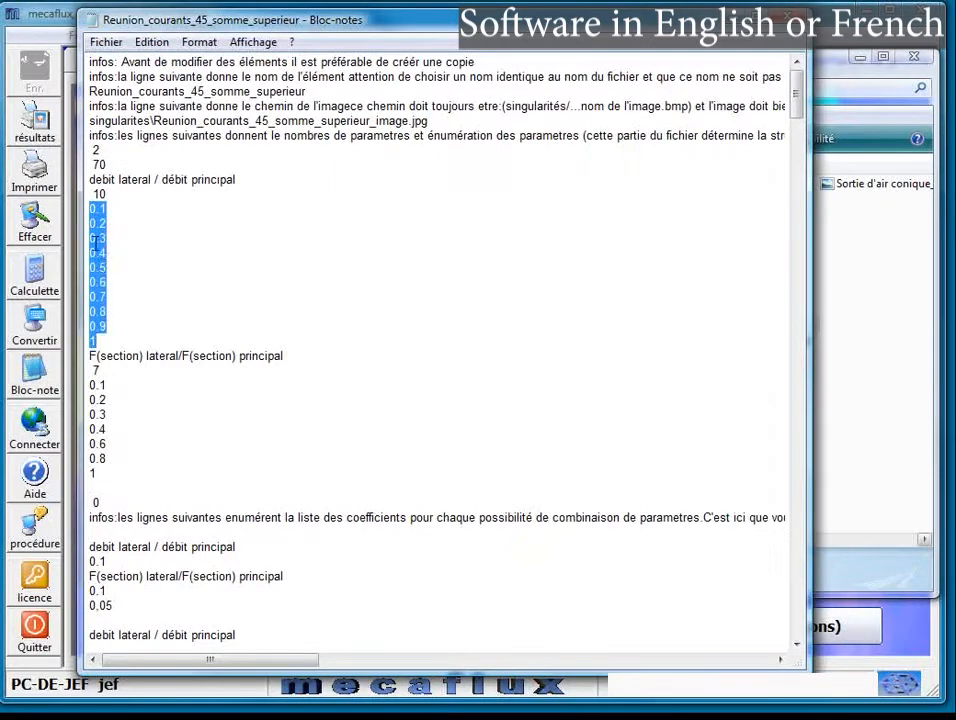
double_click(97, 193)
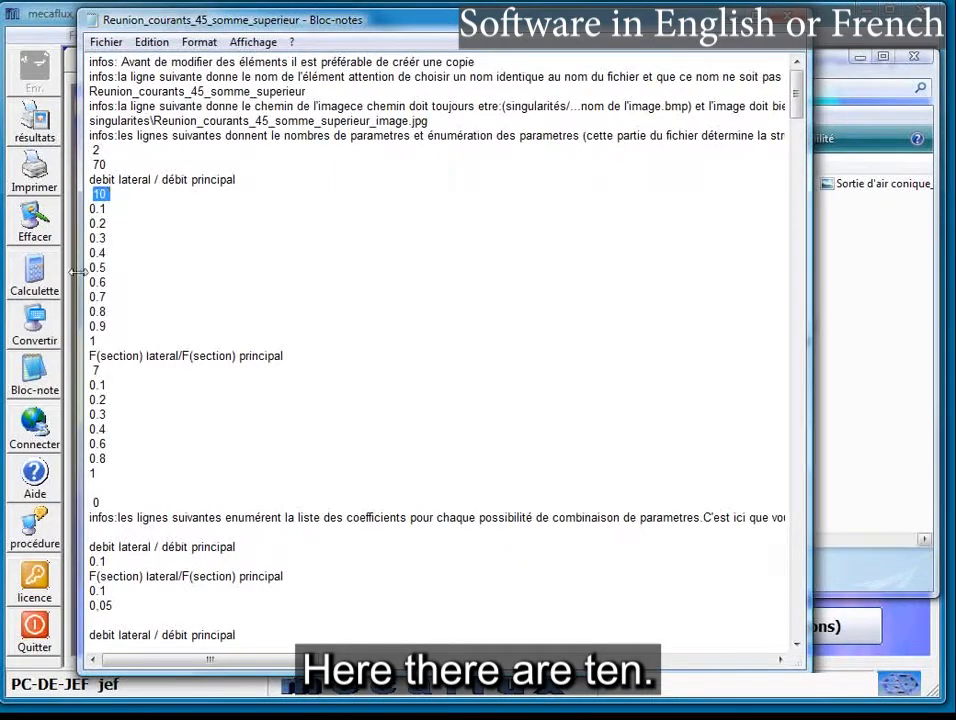
double_click(92, 370)
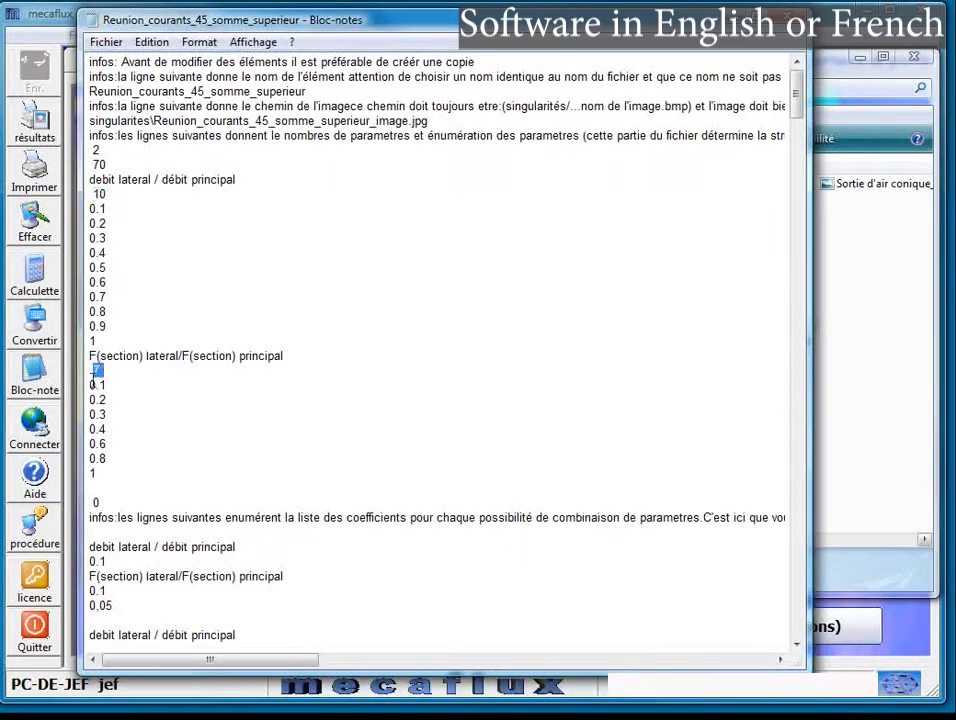
left_click_drag(90, 384, 108, 477)
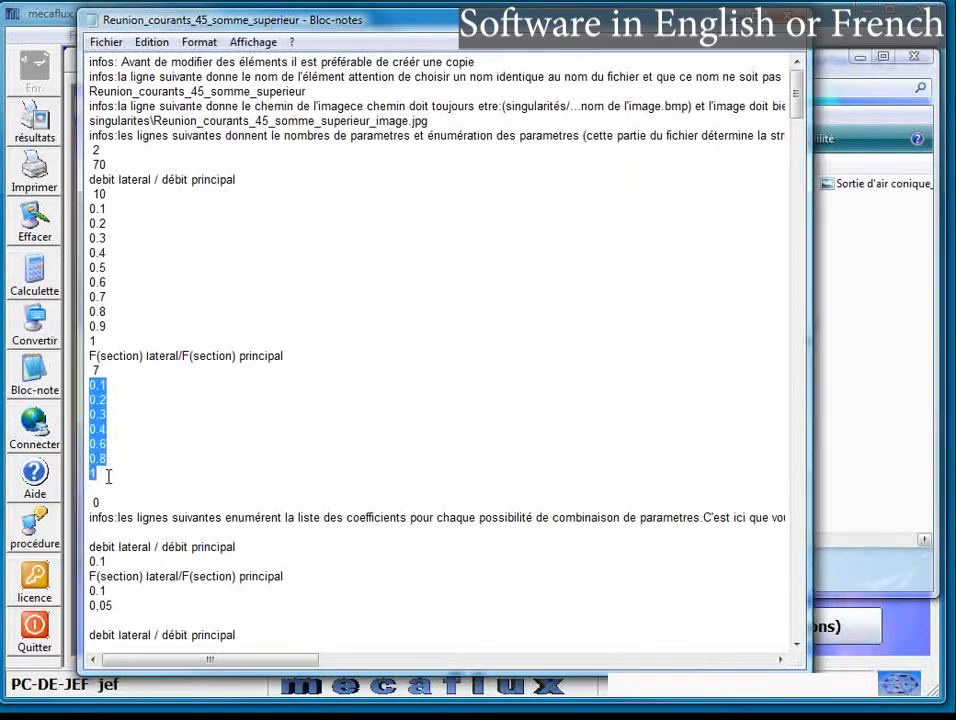
left_click(176, 527)
- Examine the first coefficient entry, pairing a flow ratio of 0.1 and a section ratio of 0.1 with its coefficient
scroll(176, 527, "down", 7)
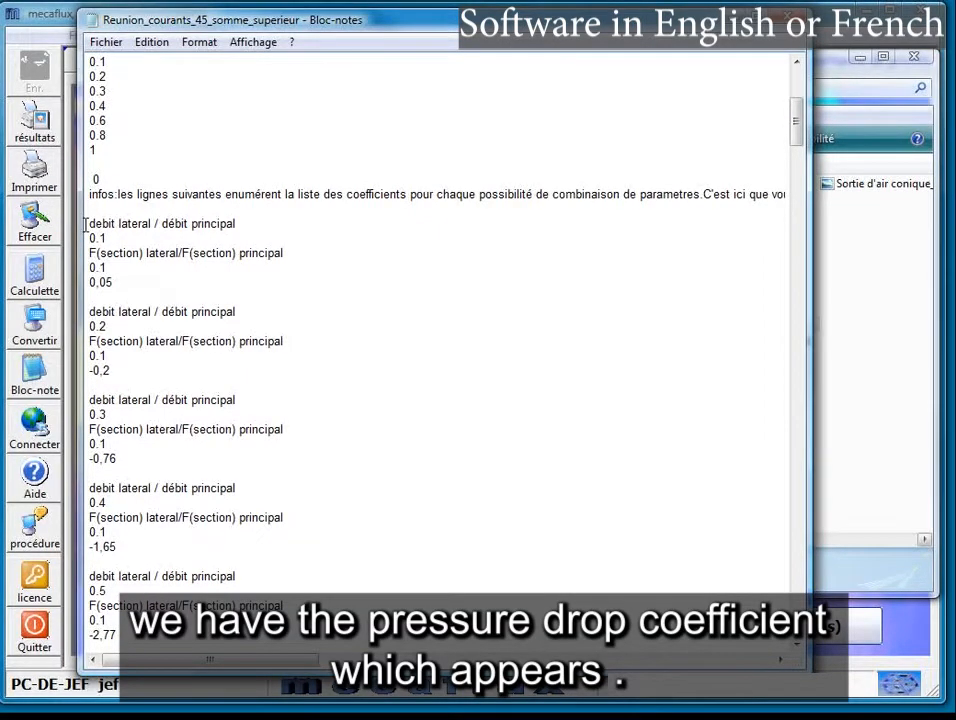
left_click_drag(88, 224, 261, 233)
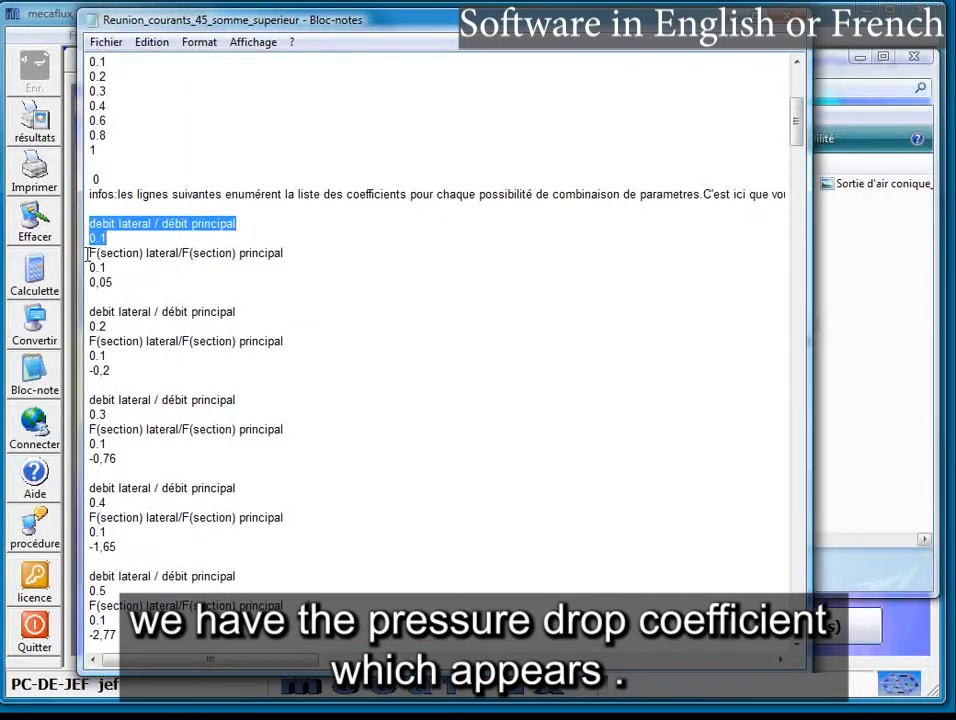
left_click_drag(88, 253, 115, 282)
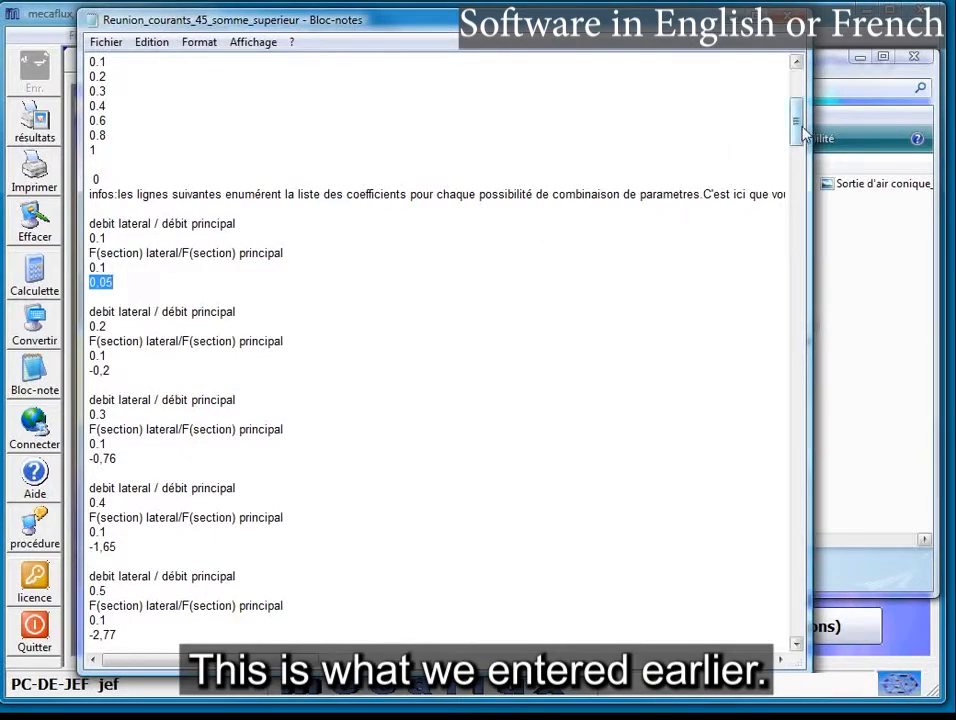
- Return to the parameter definitions and review both parameter headings with the section ratio's count and values
left_click_drag(800, 132, 805, 95)
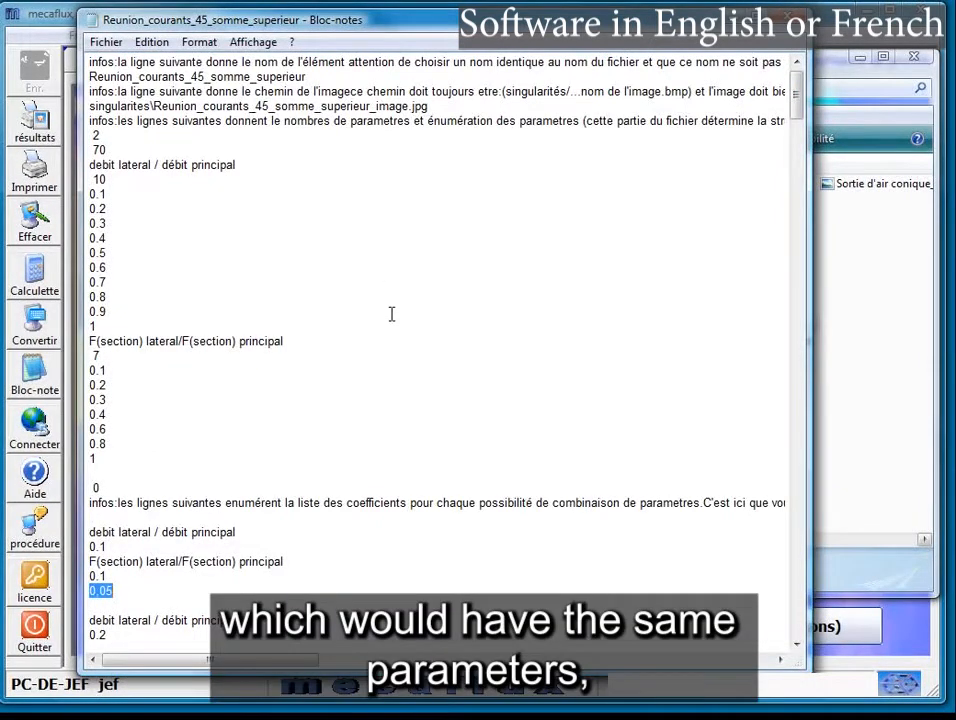
left_click_drag(90, 166, 252, 168)
left_click_drag(92, 181, 126, 356)
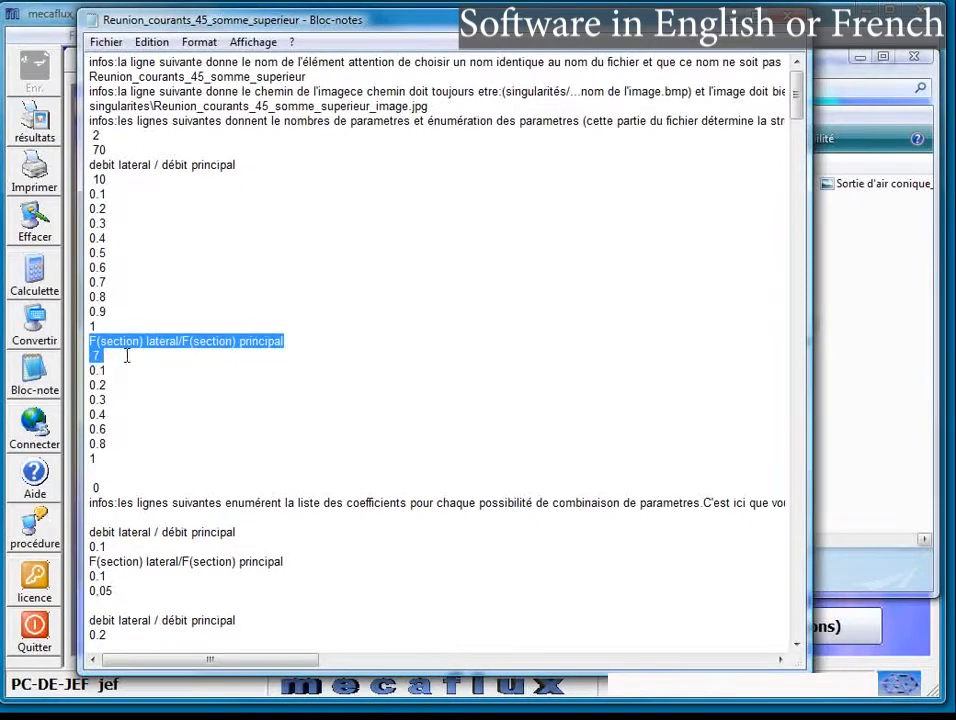
left_click(91, 366)
double_click(93, 359)
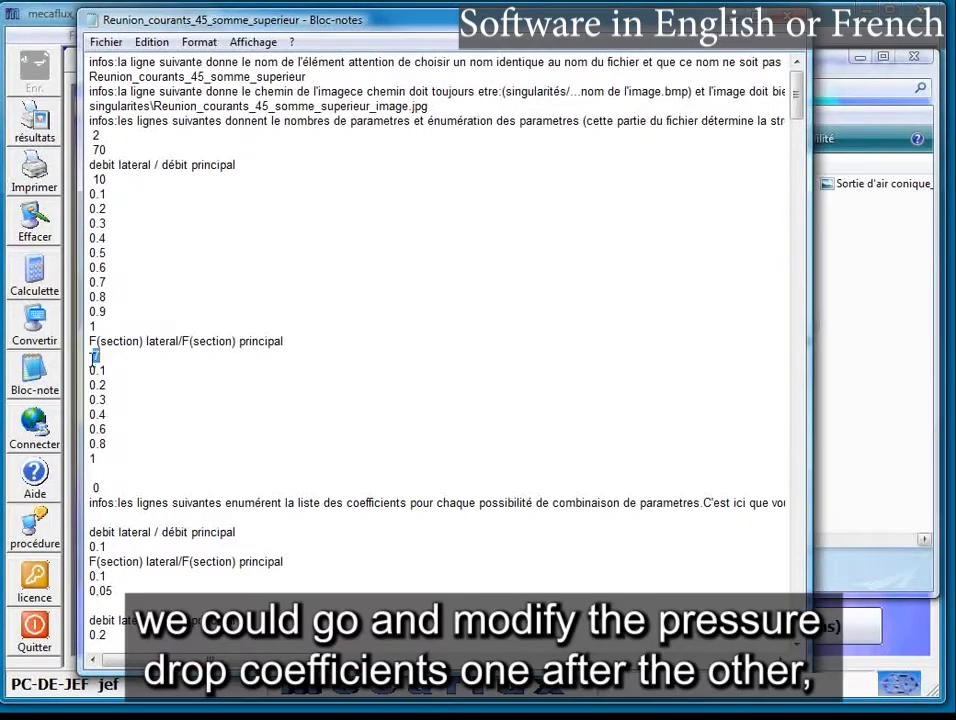
left_click_drag(86, 370, 111, 446)
- Look through the coefficient list, highlighting the coefficients for flow ratios 0.3, 0.4 and 0.5 at section ratio 0.1
left_click(158, 487)
scroll(184, 483, "up", 1)
scroll(188, 478, "down", 15)
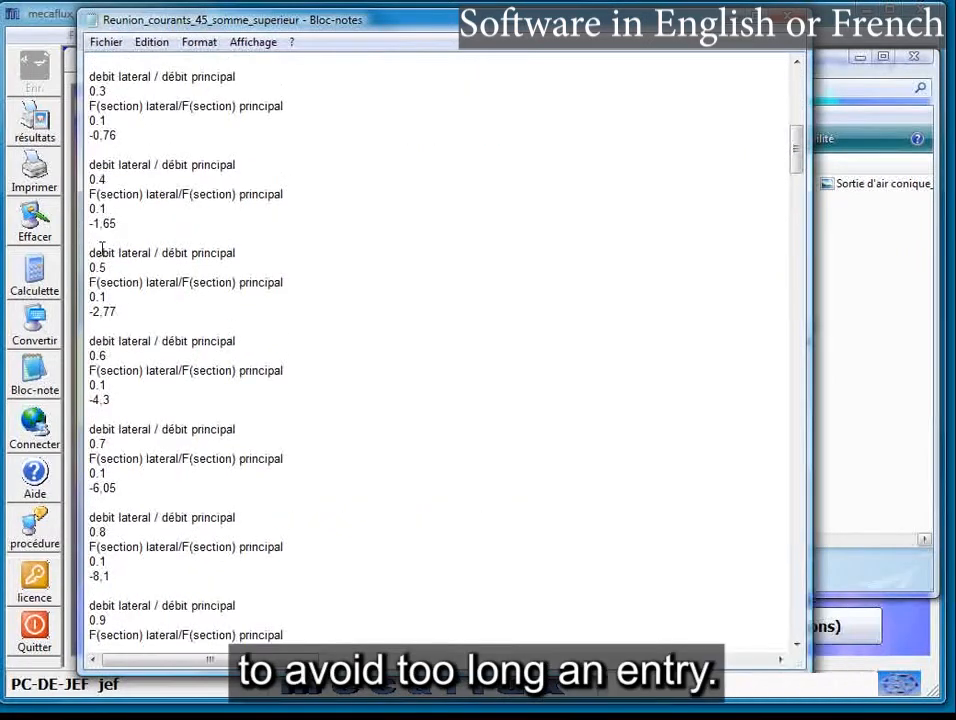
left_click_drag(90, 136, 137, 137)
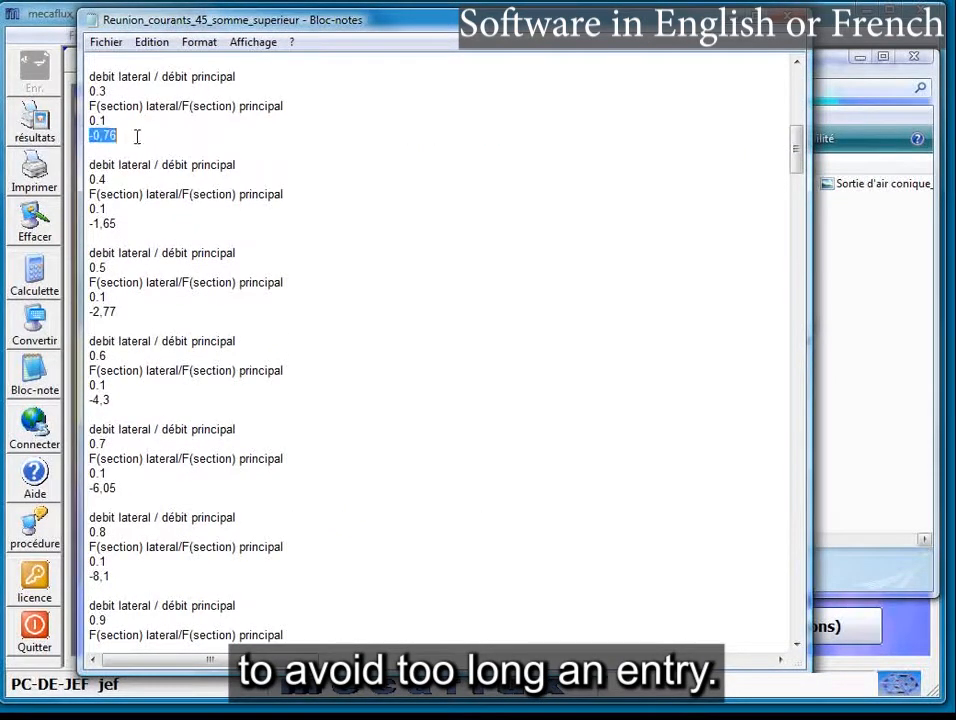
left_click_drag(90, 224, 117, 224)
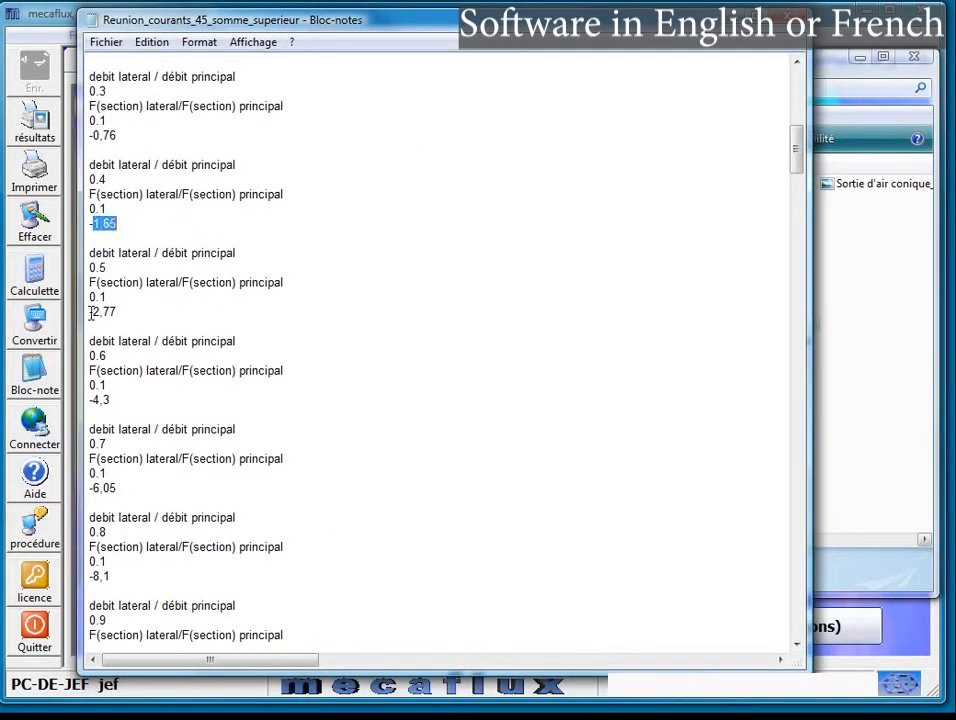
left_click_drag(90, 312, 117, 312)
- Highlight the element name and image path lines at the start of the .sin file, and close the file unmodified
scroll(333, 384, "up", 15)
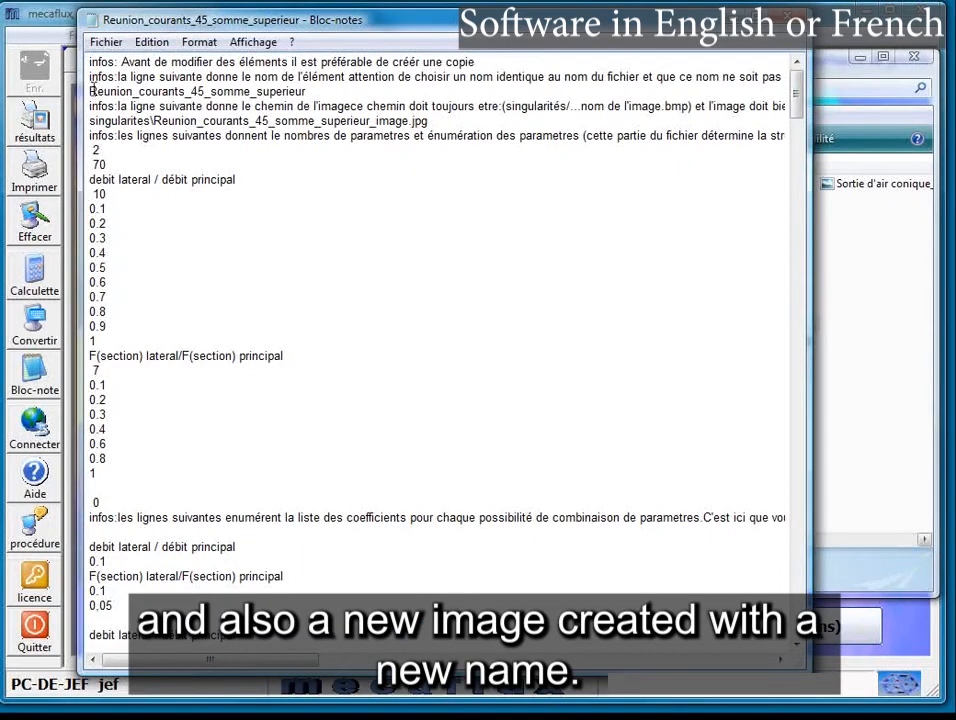
left_click_drag(89, 91, 196, 92)
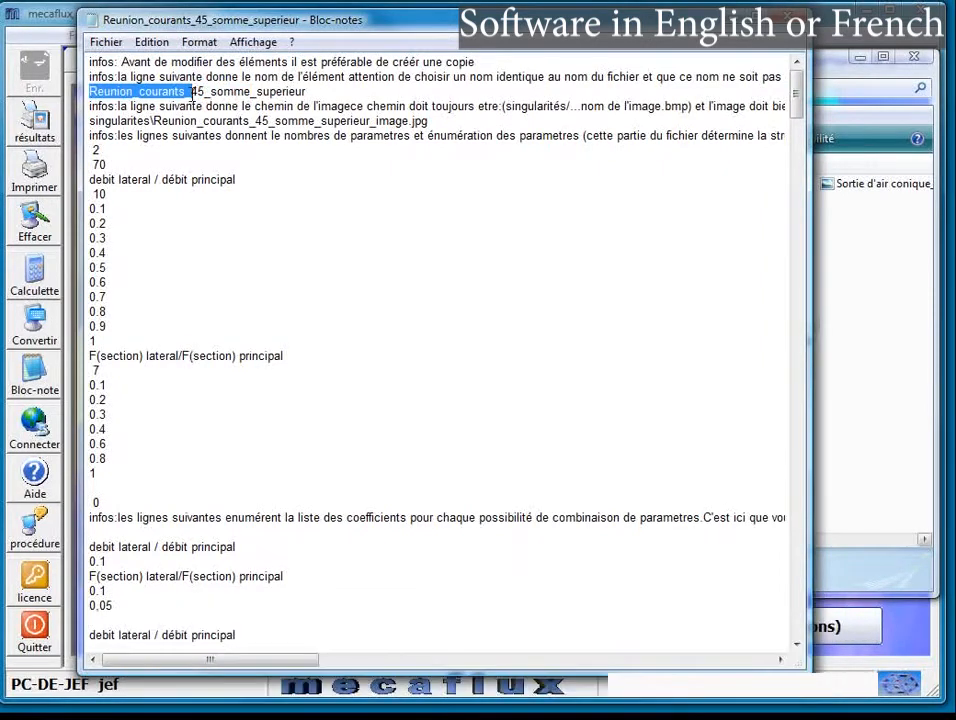
left_click_drag(255, 121, 270, 121)
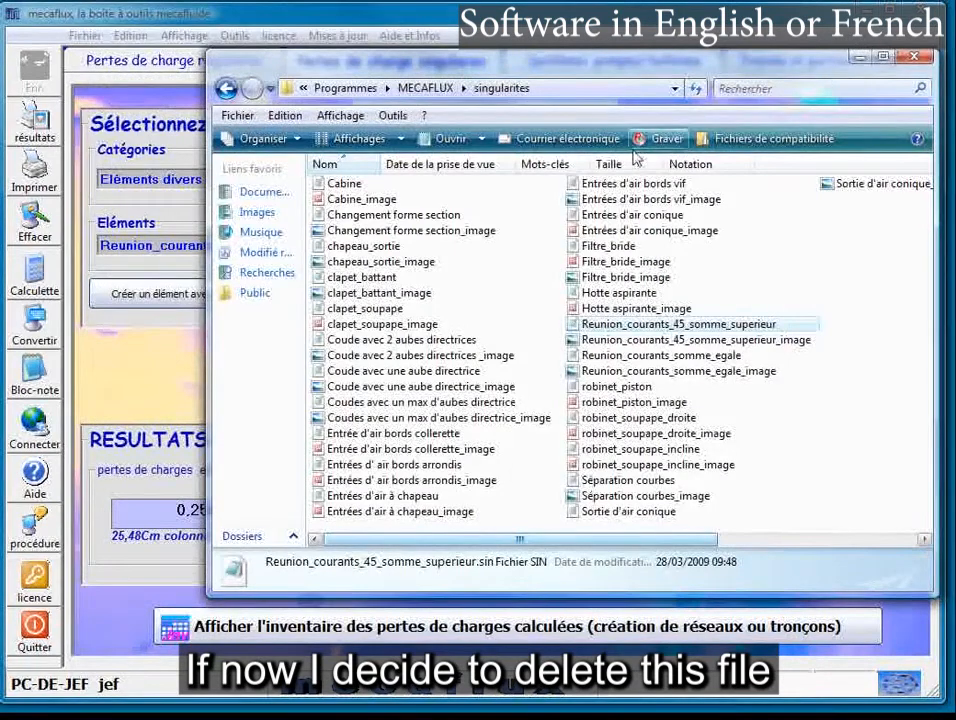
- Point out the Reunion_courants_45_somme_superieur file and its image in the singularites folder, and switch back to Mecaflux
left_click(609, 327)
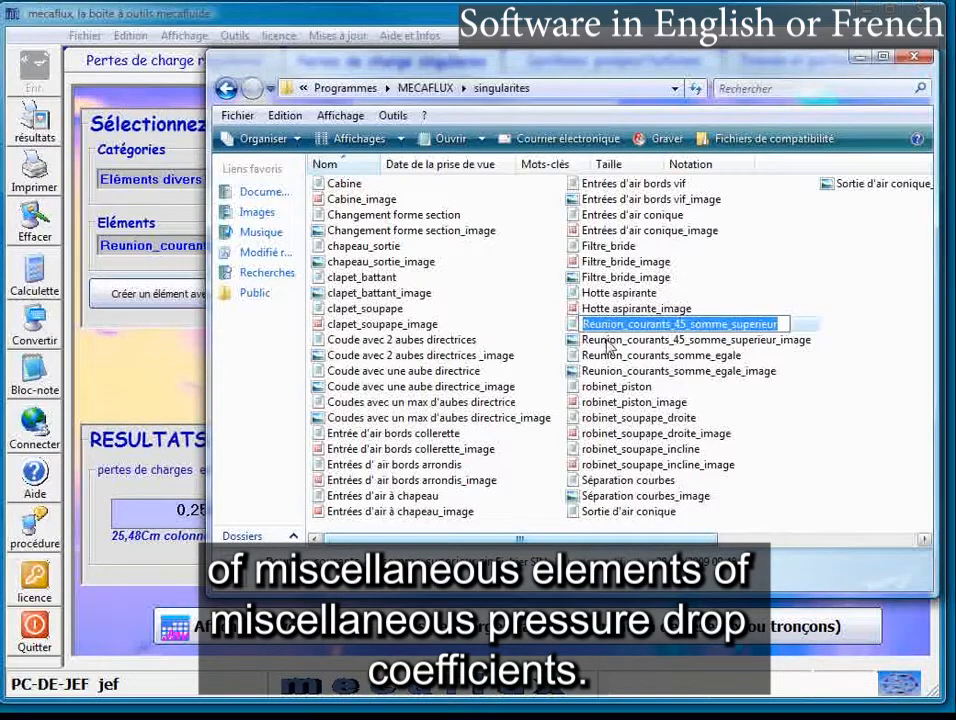
left_click(607, 342)
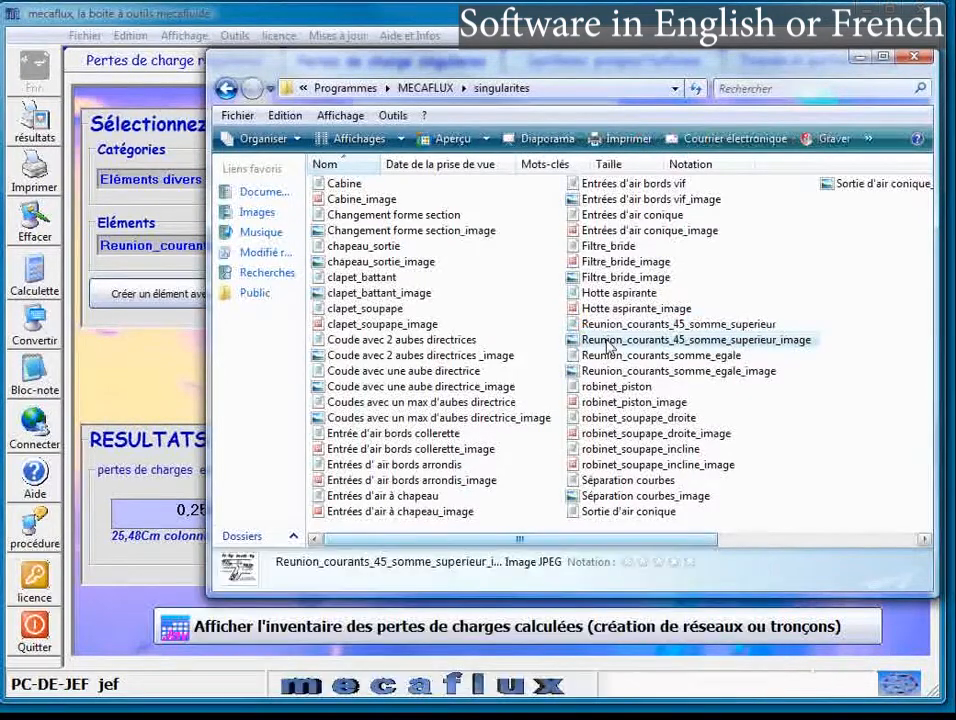
left_click(170, 403)
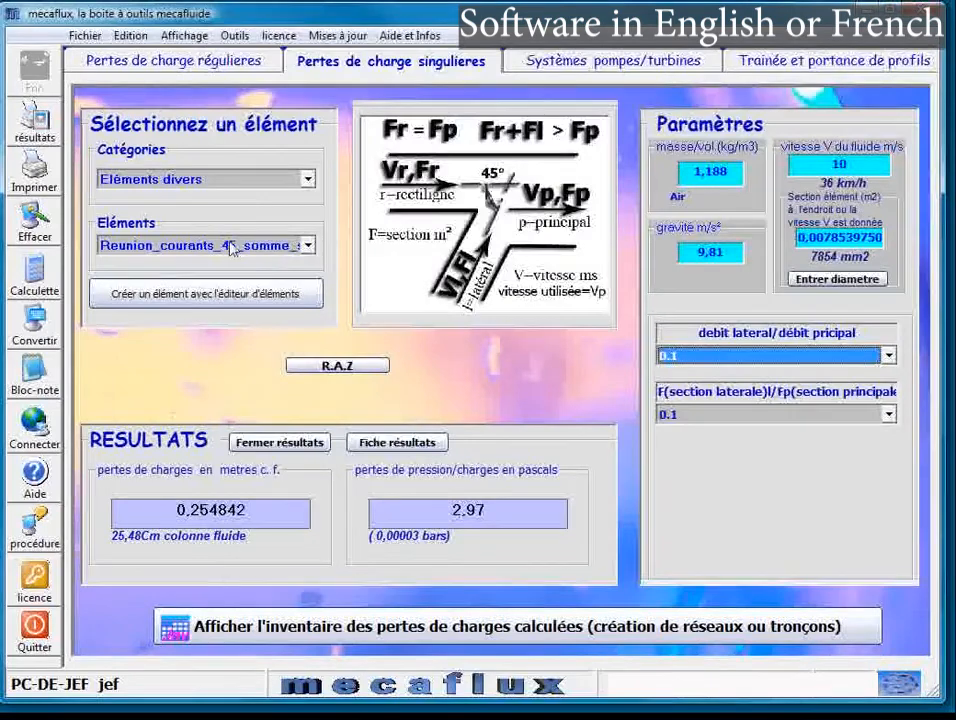